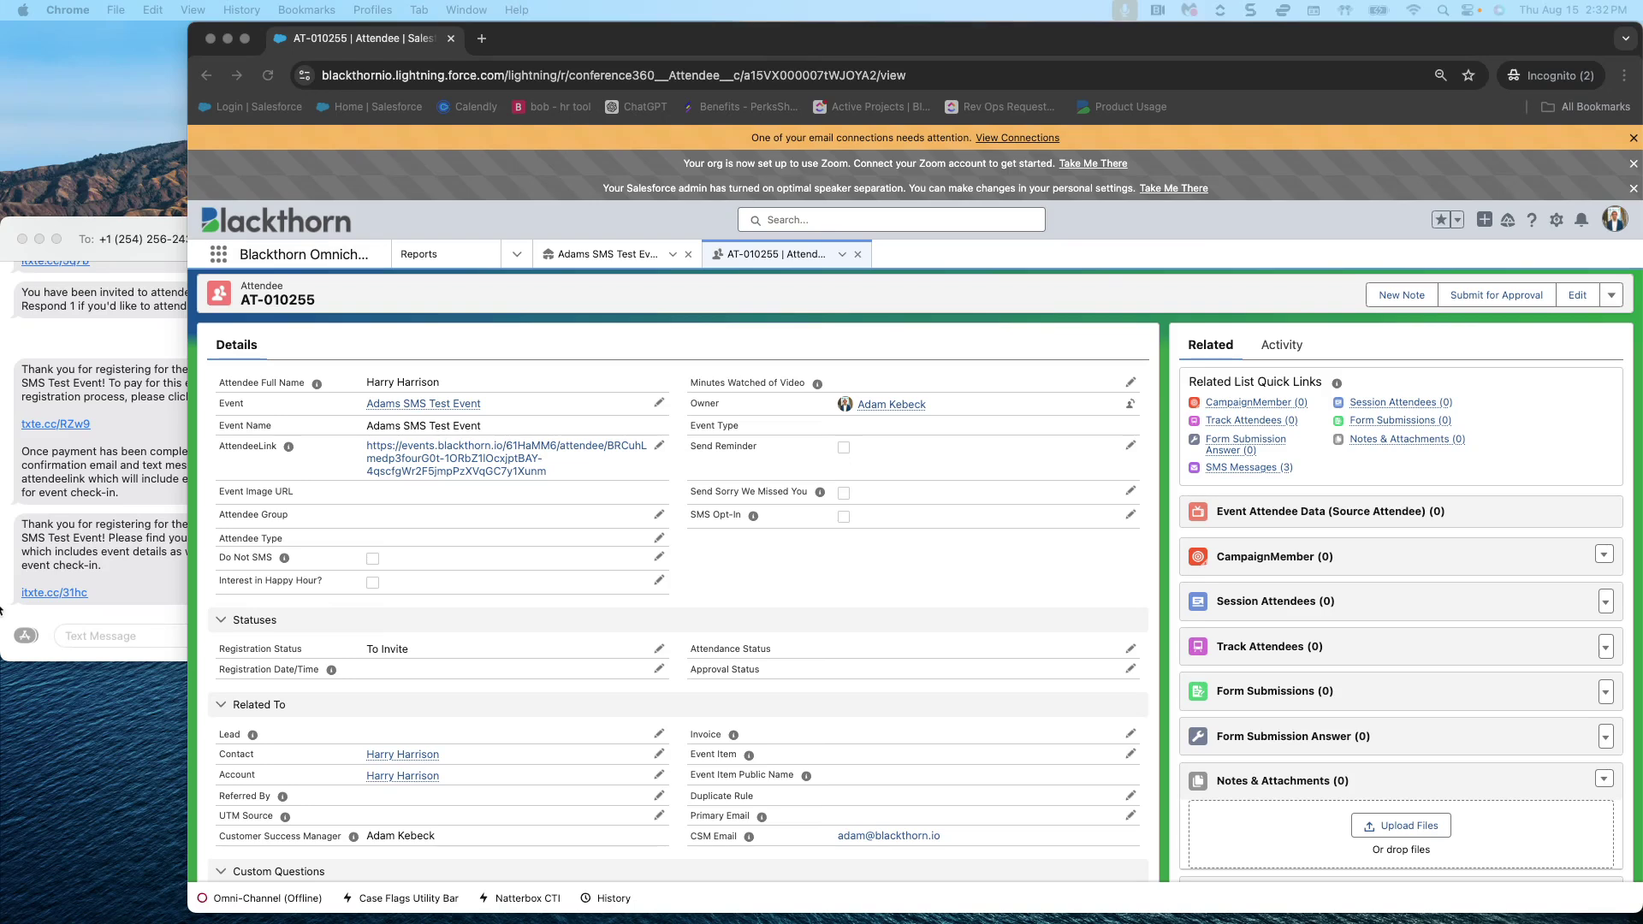
- Launch the Send Invite Via SMS action on attendee AT-010255
click(1613, 298)
click(1612, 296)
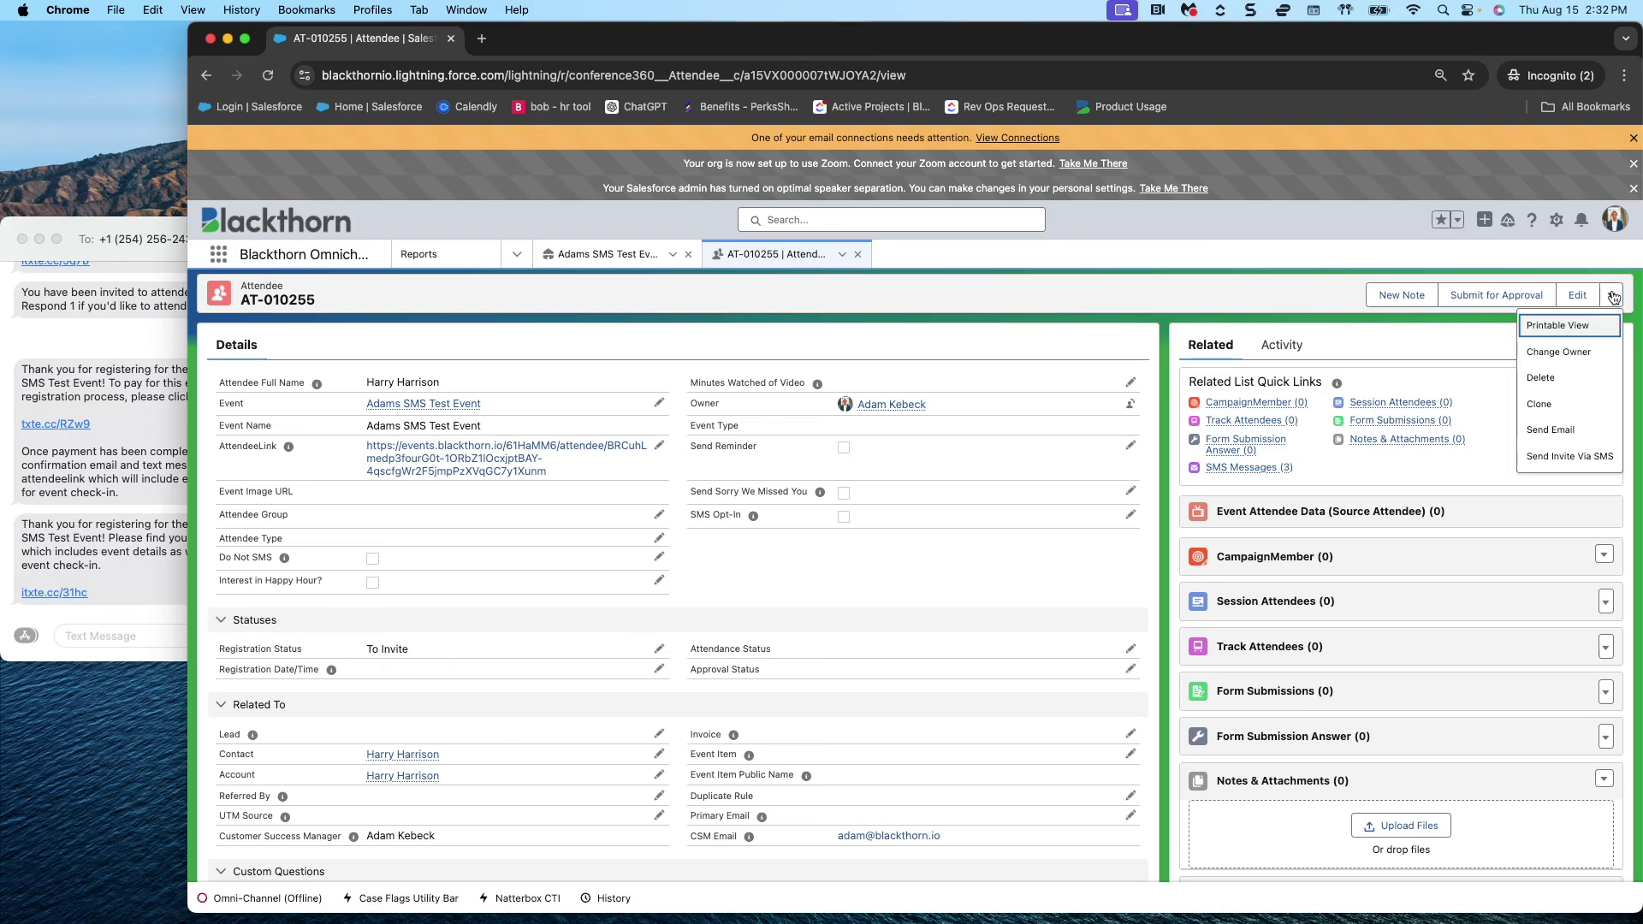
click(1567, 455)
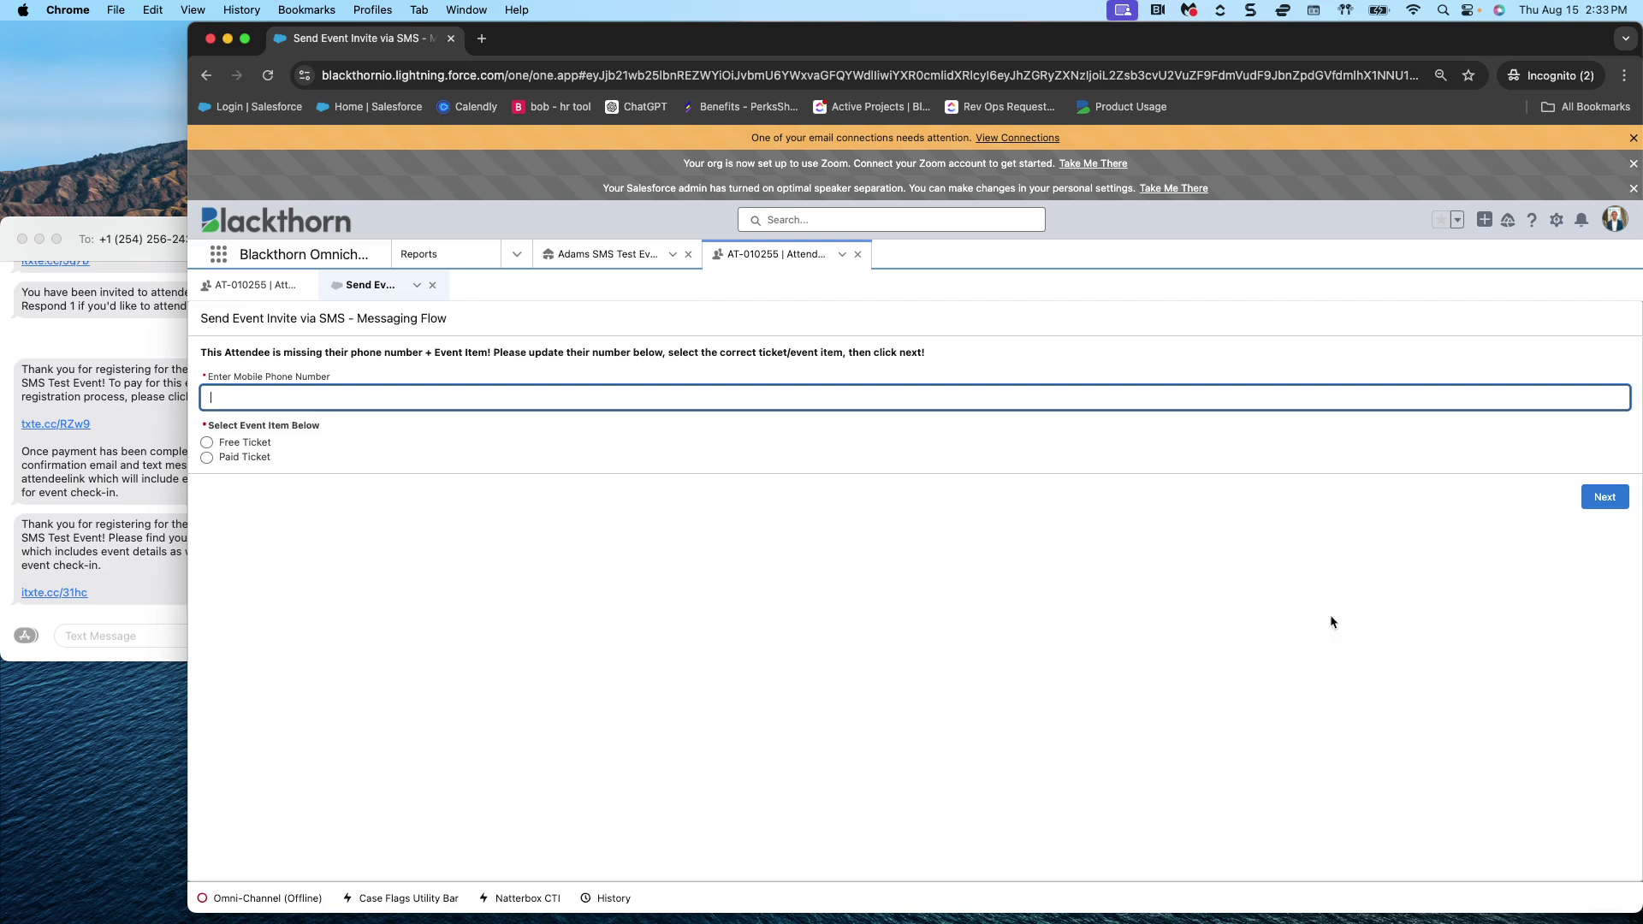
- Enter the attendee's mobile number, send the Free Ticket SMS invite, and refresh the record
click(206, 443)
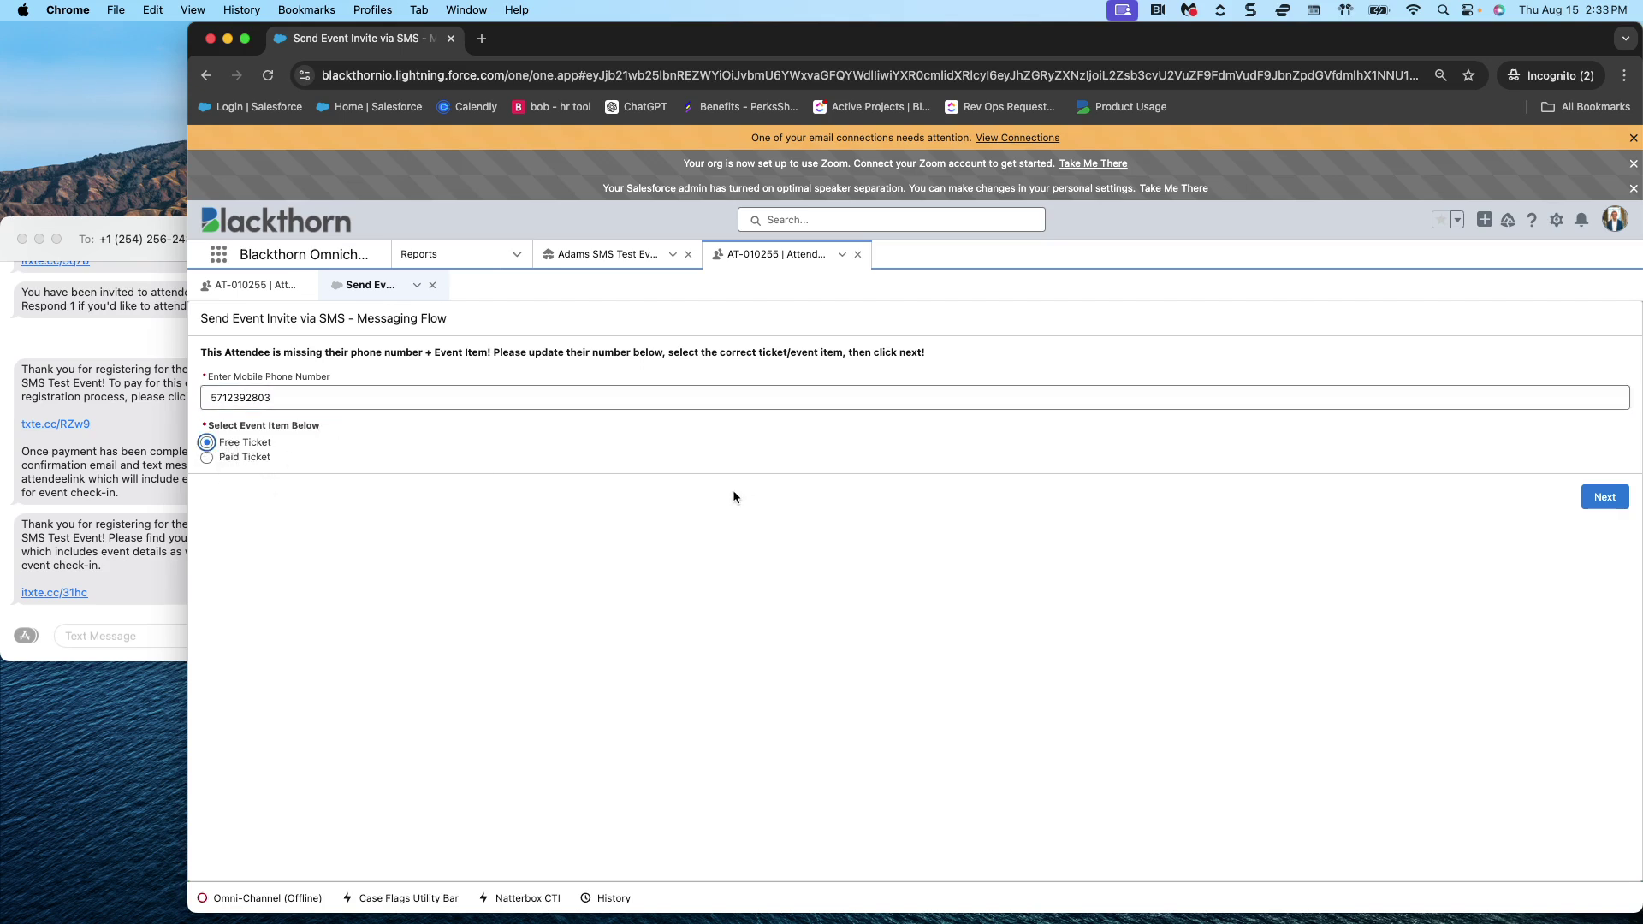
click(1602, 503)
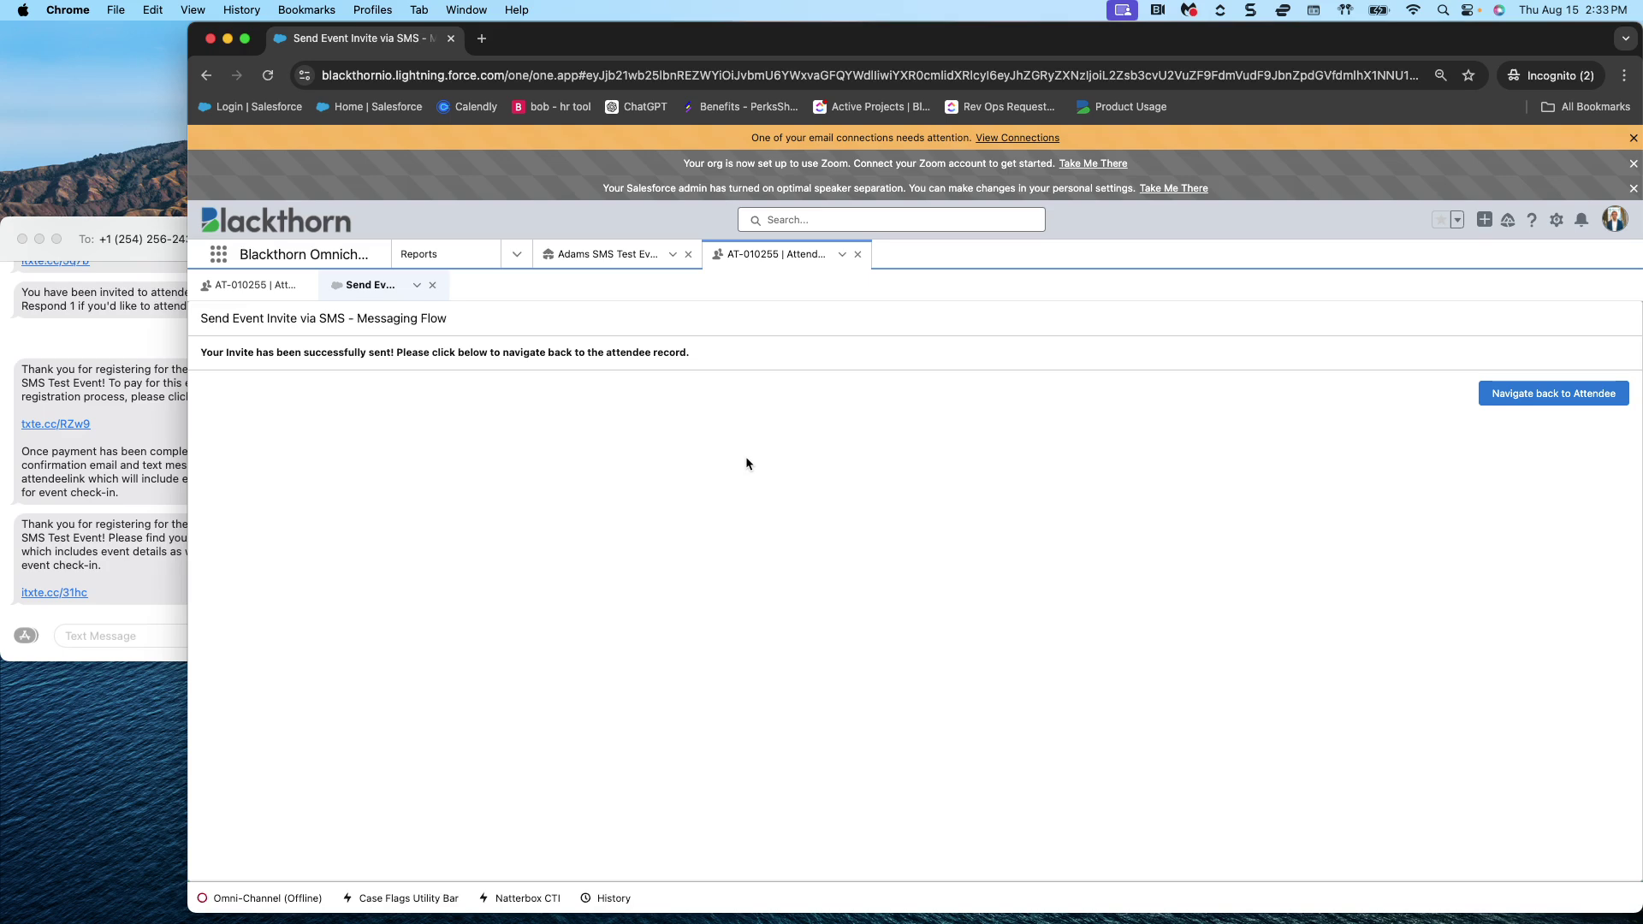
click(1601, 395)
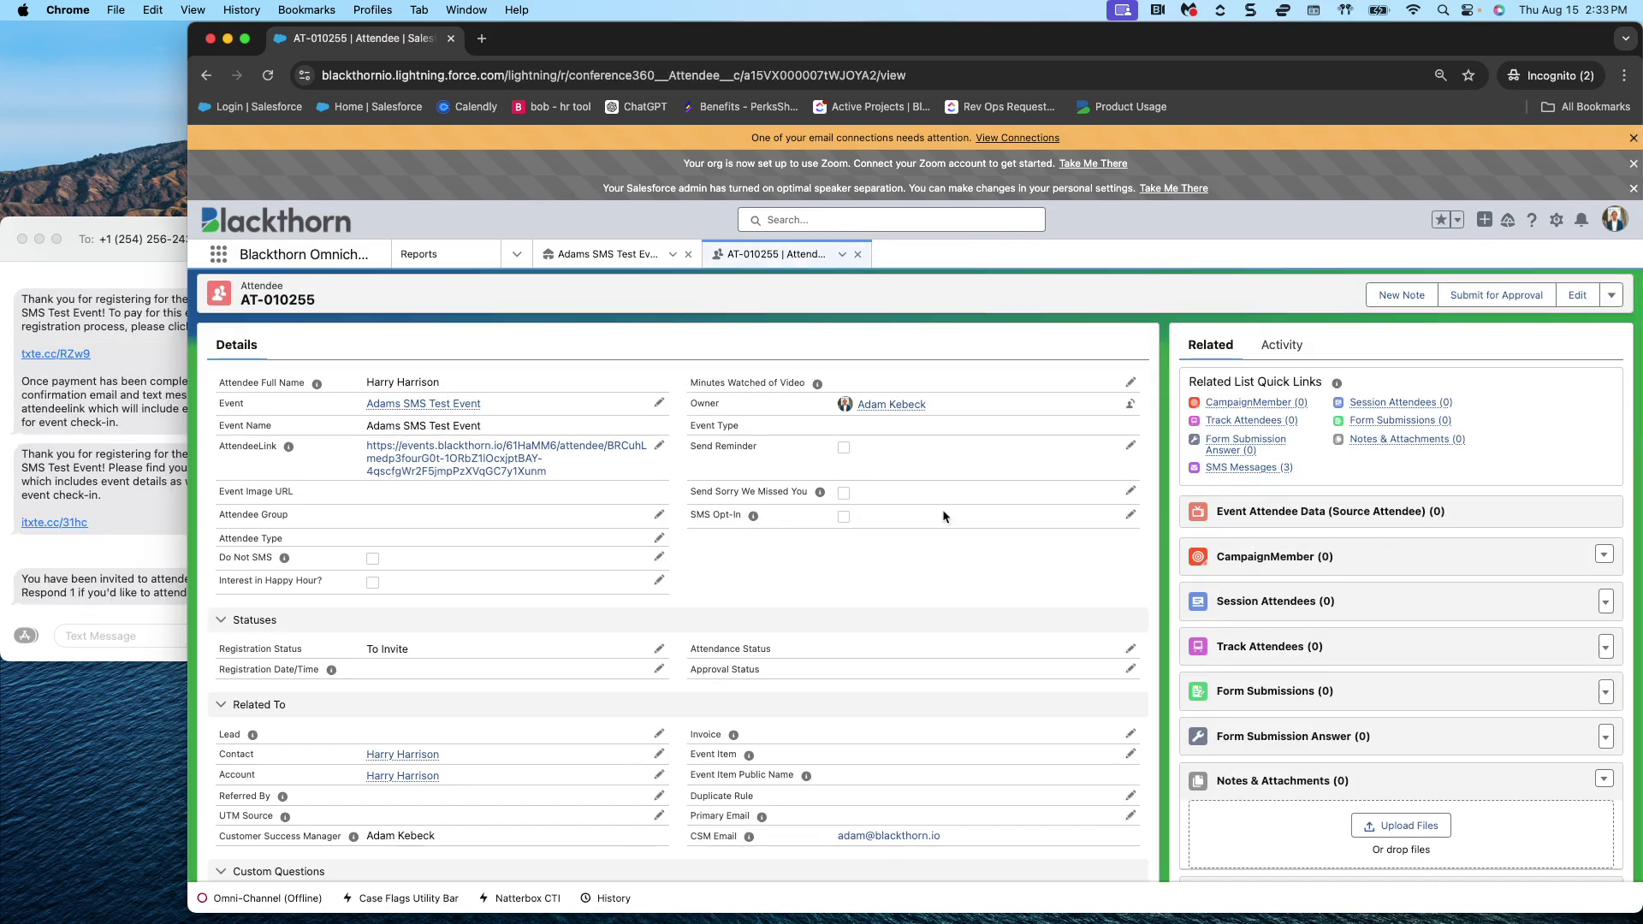
click(844, 260)
click(817, 279)
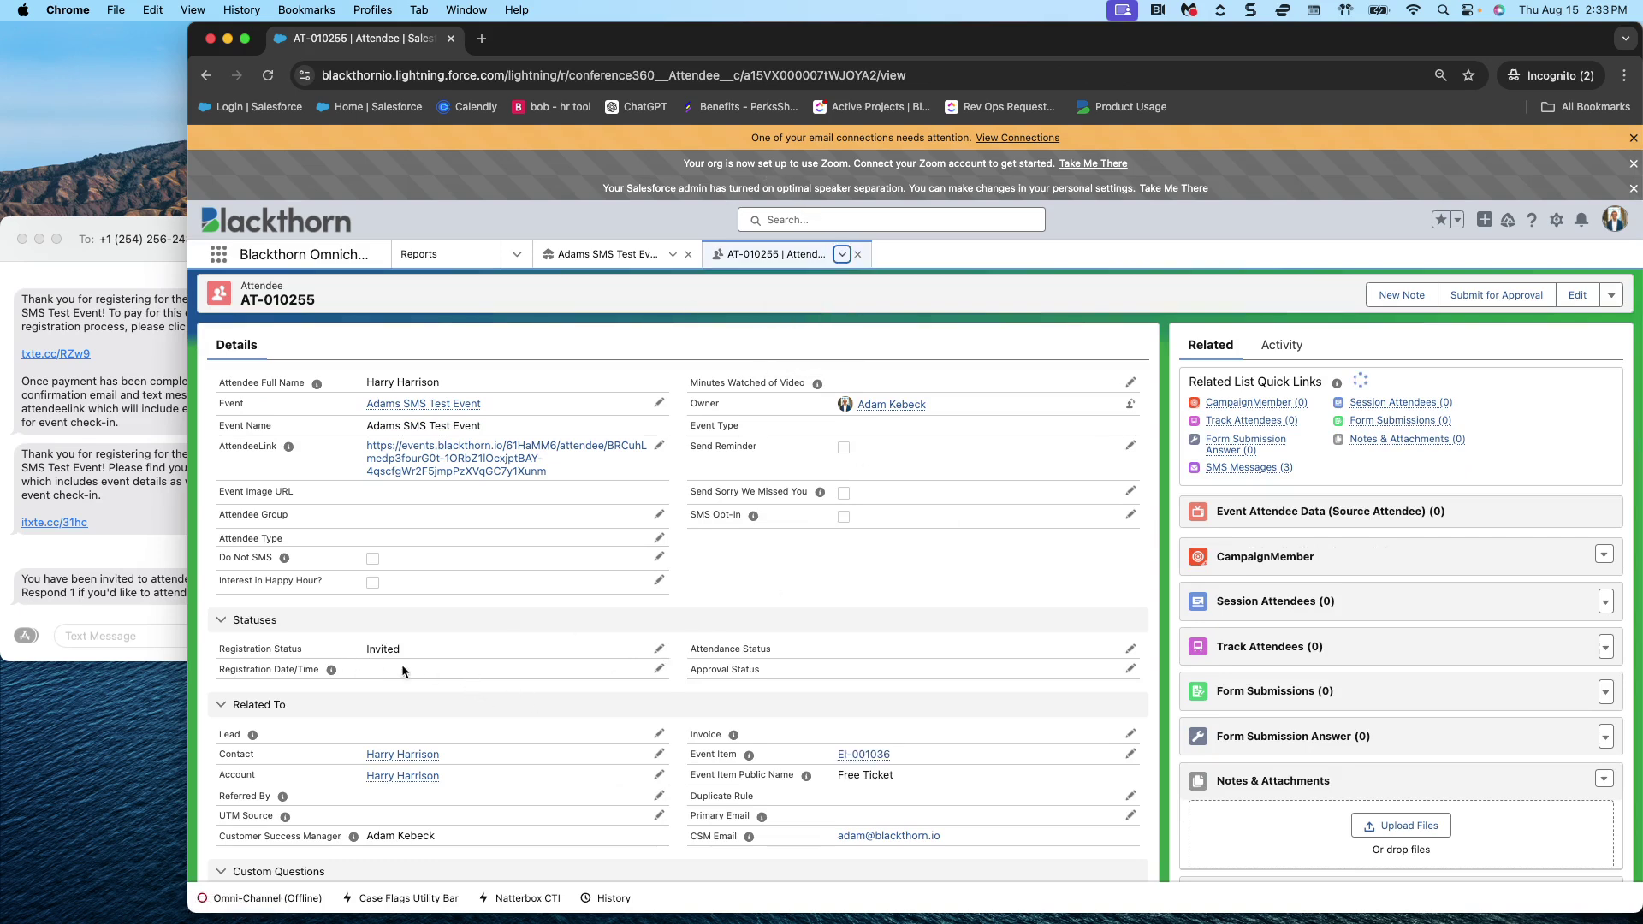
- Reply '1' to the Adams SMS Test Event invitation text in Messages
click(167, 252)
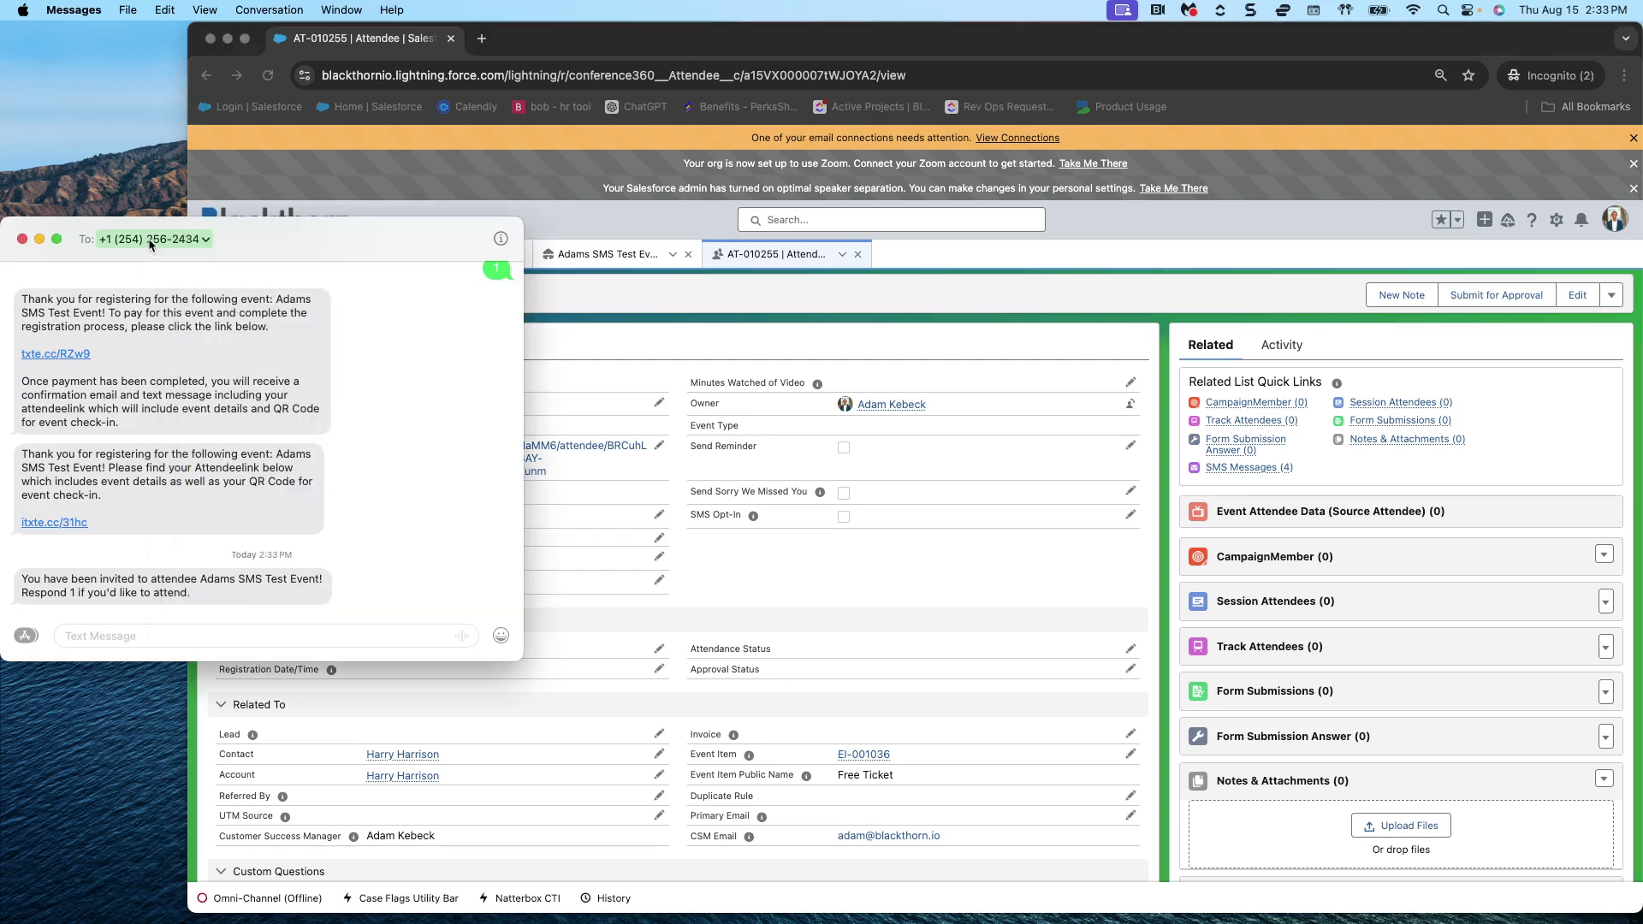
drag(221, 591, 25, 581)
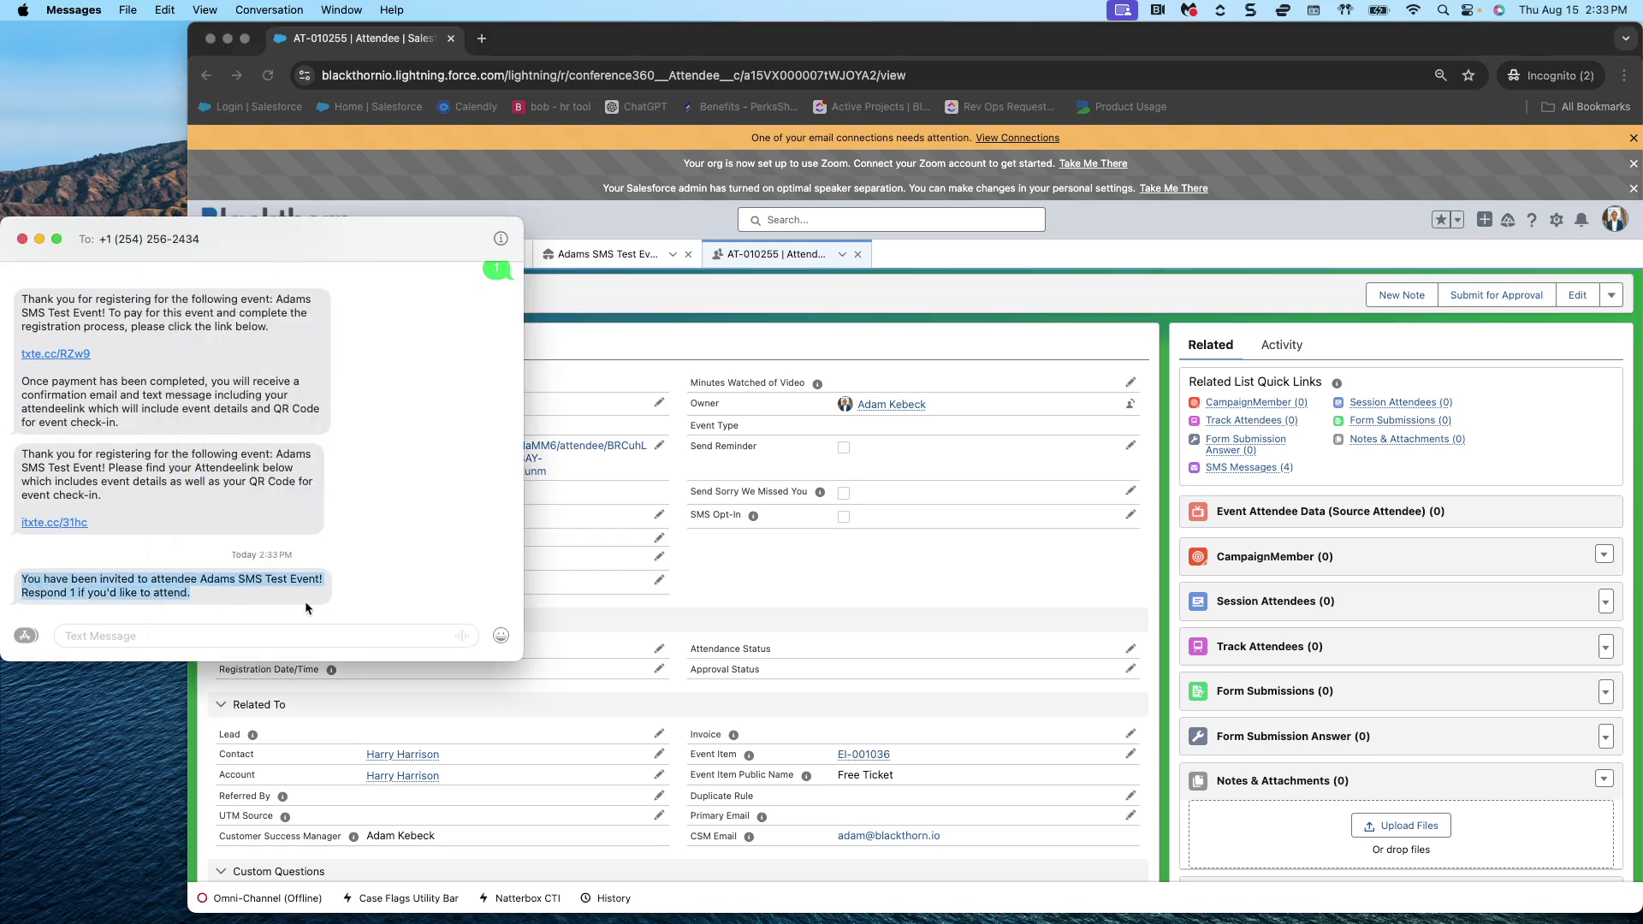
click(188, 634)
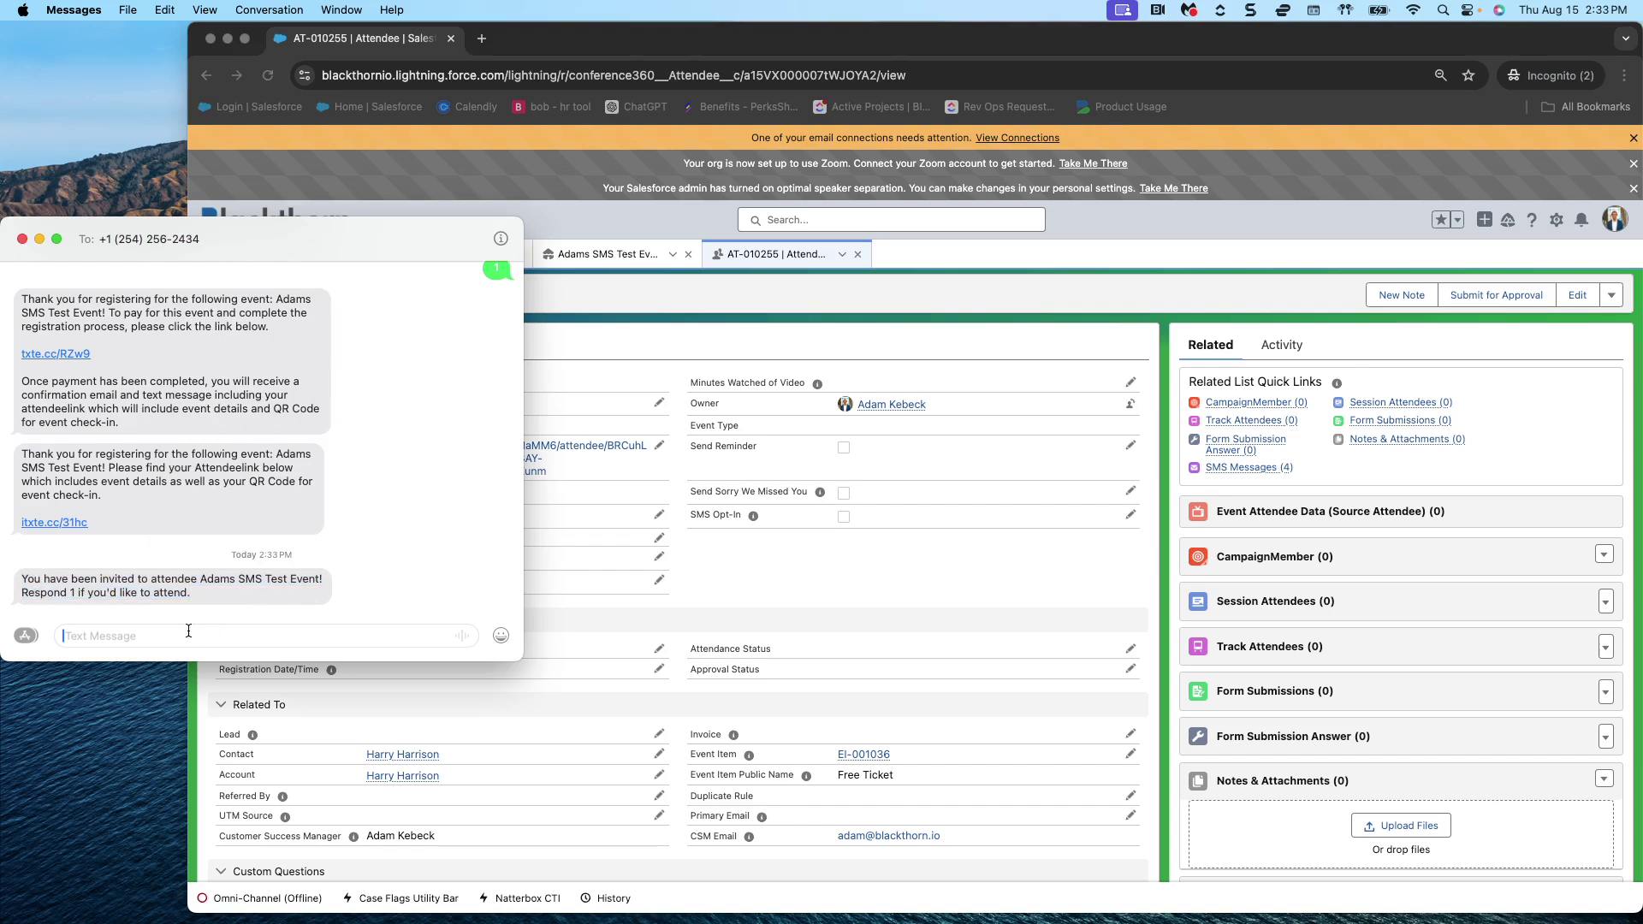
text(1)
key(Return)
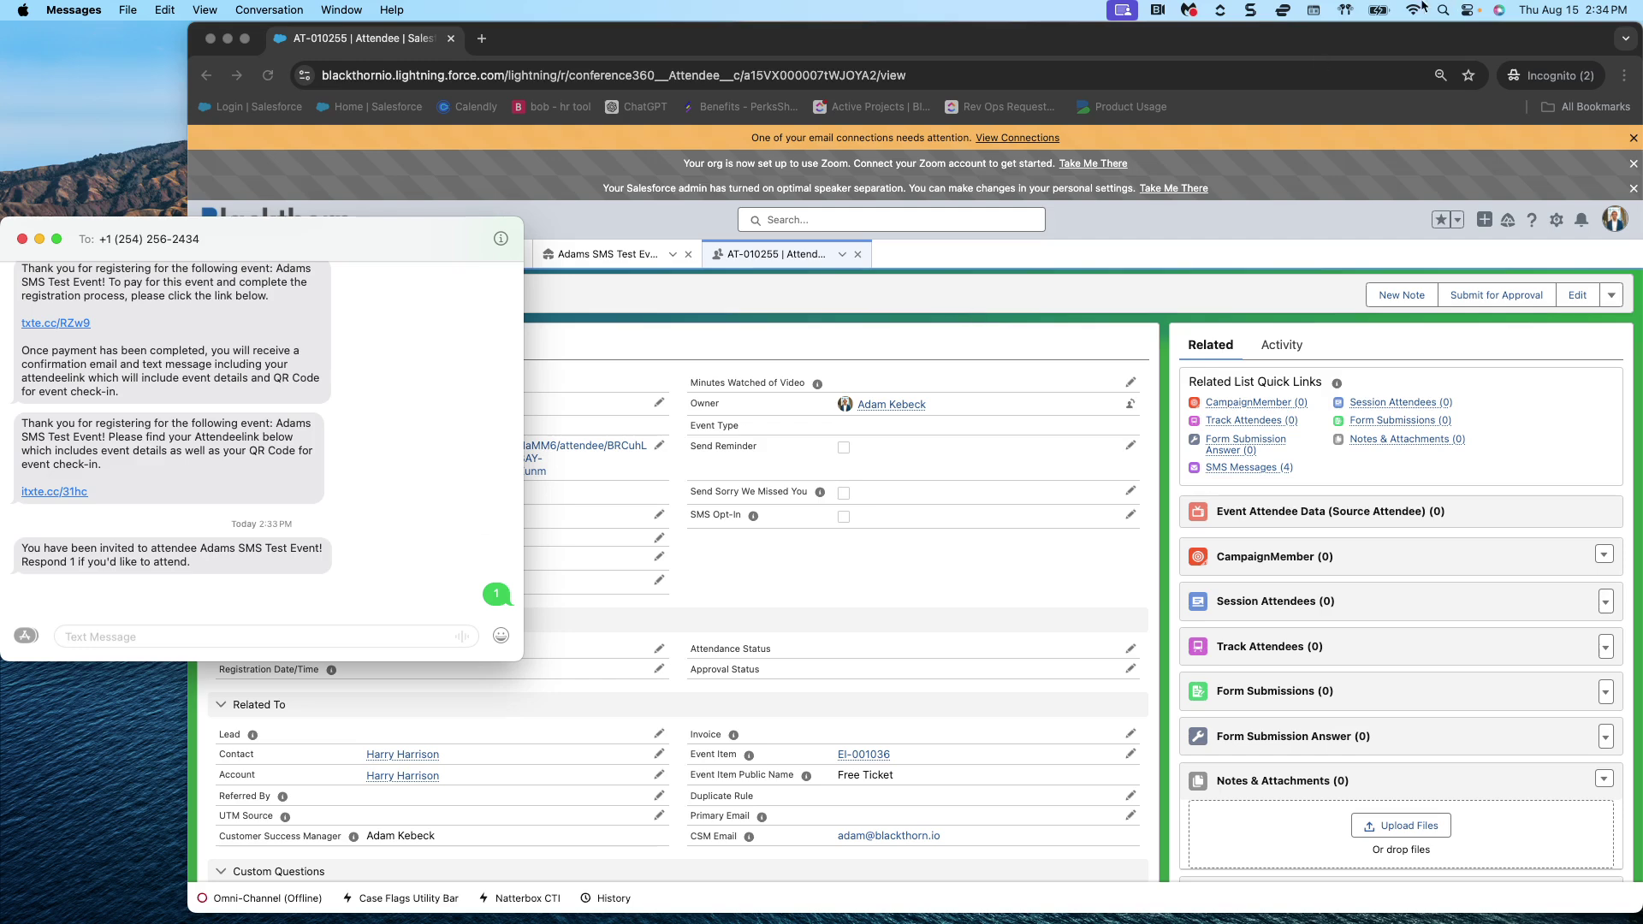
- Refresh the attendee record and scroll to Statuses to confirm it shows Registered
click(922, 274)
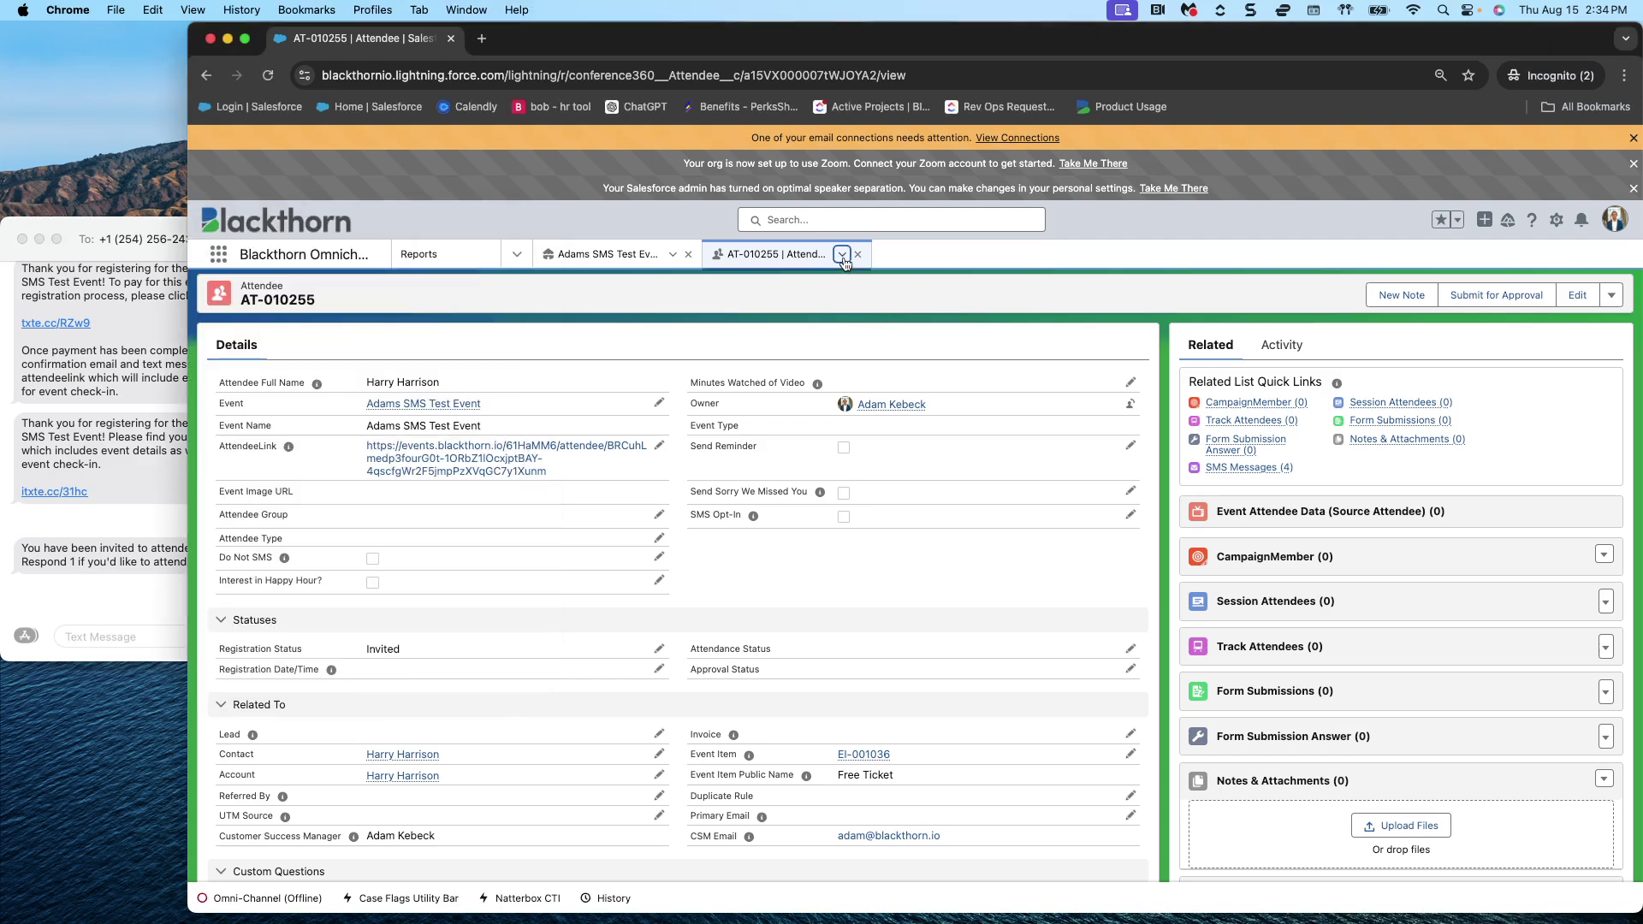
click(843, 256)
click(819, 281)
click(842, 255)
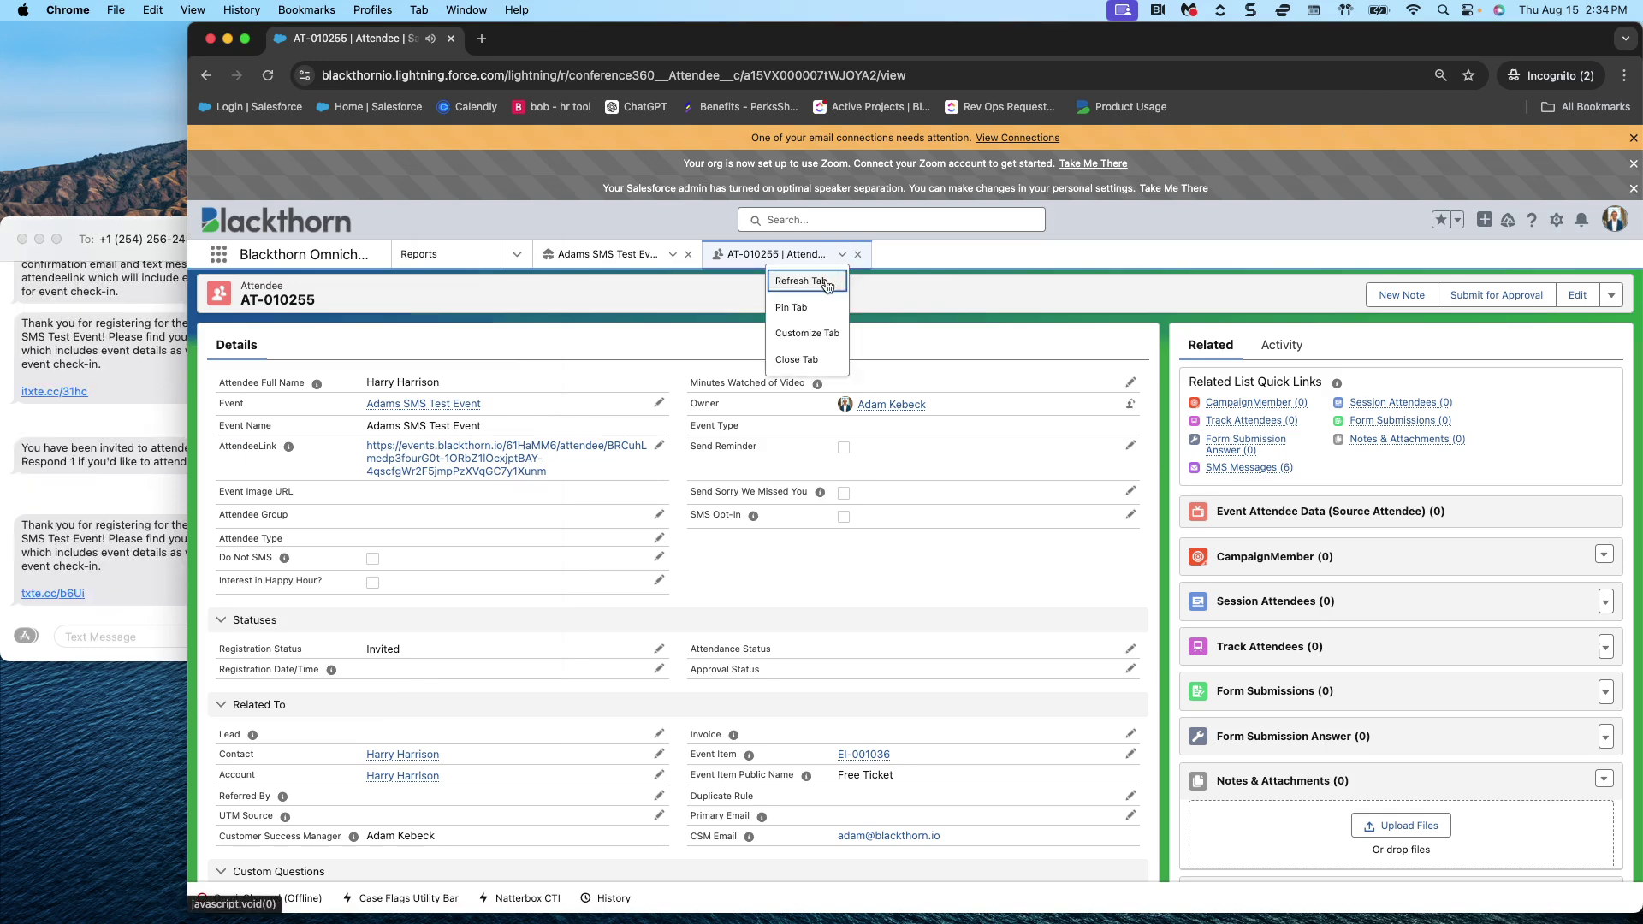
click(825, 282)
scroll(497, 625, down, 2)
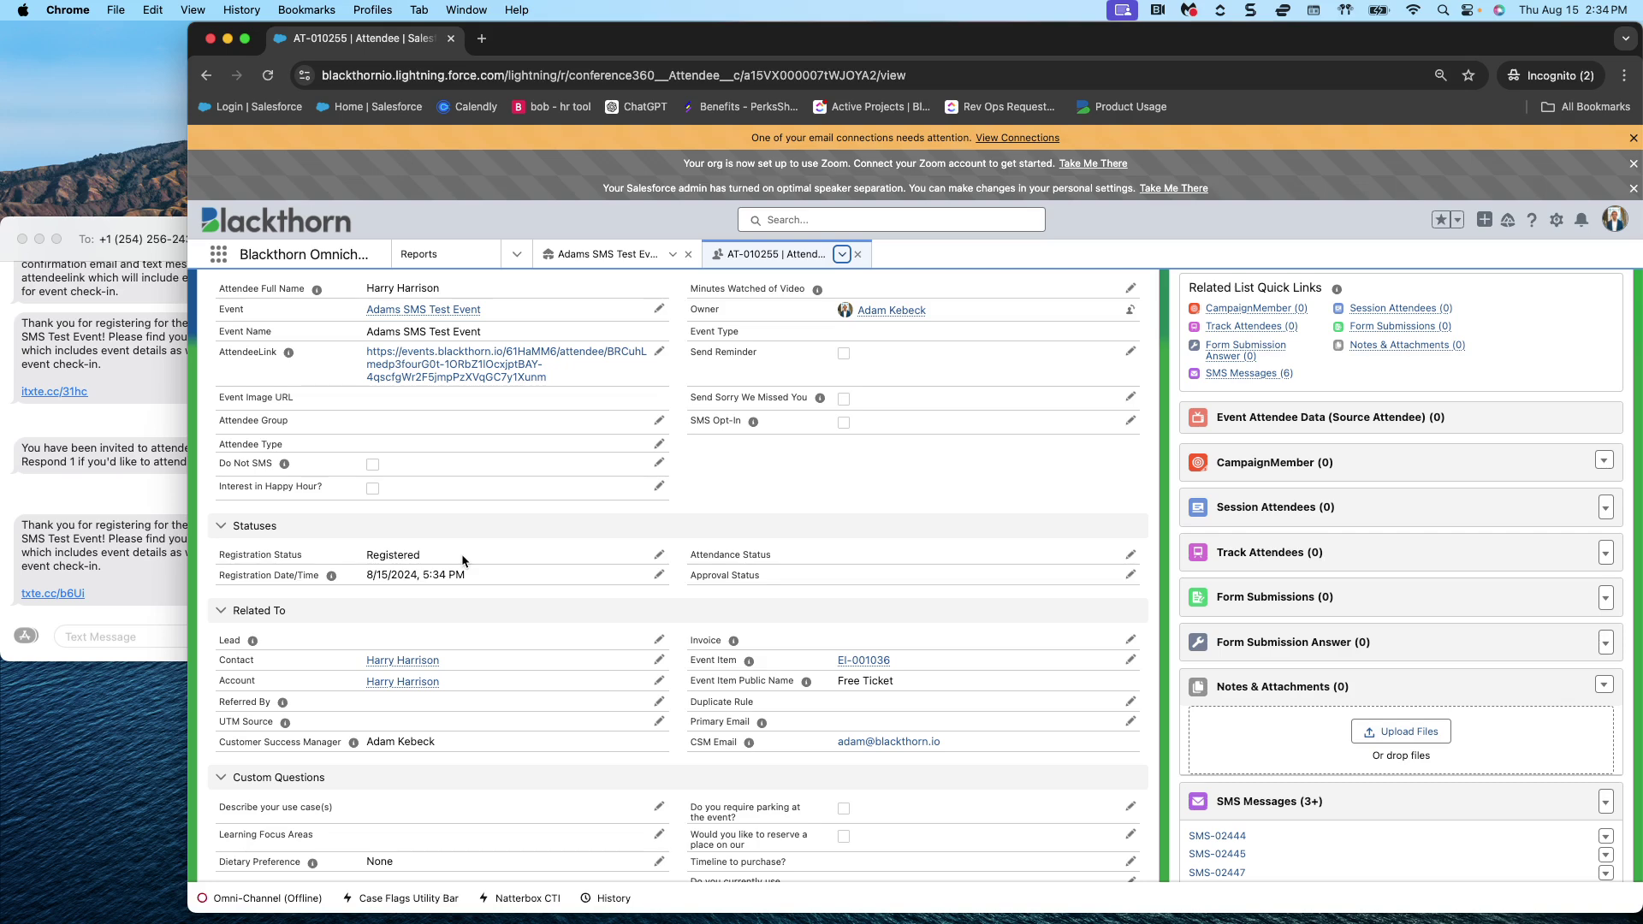
click(144, 509)
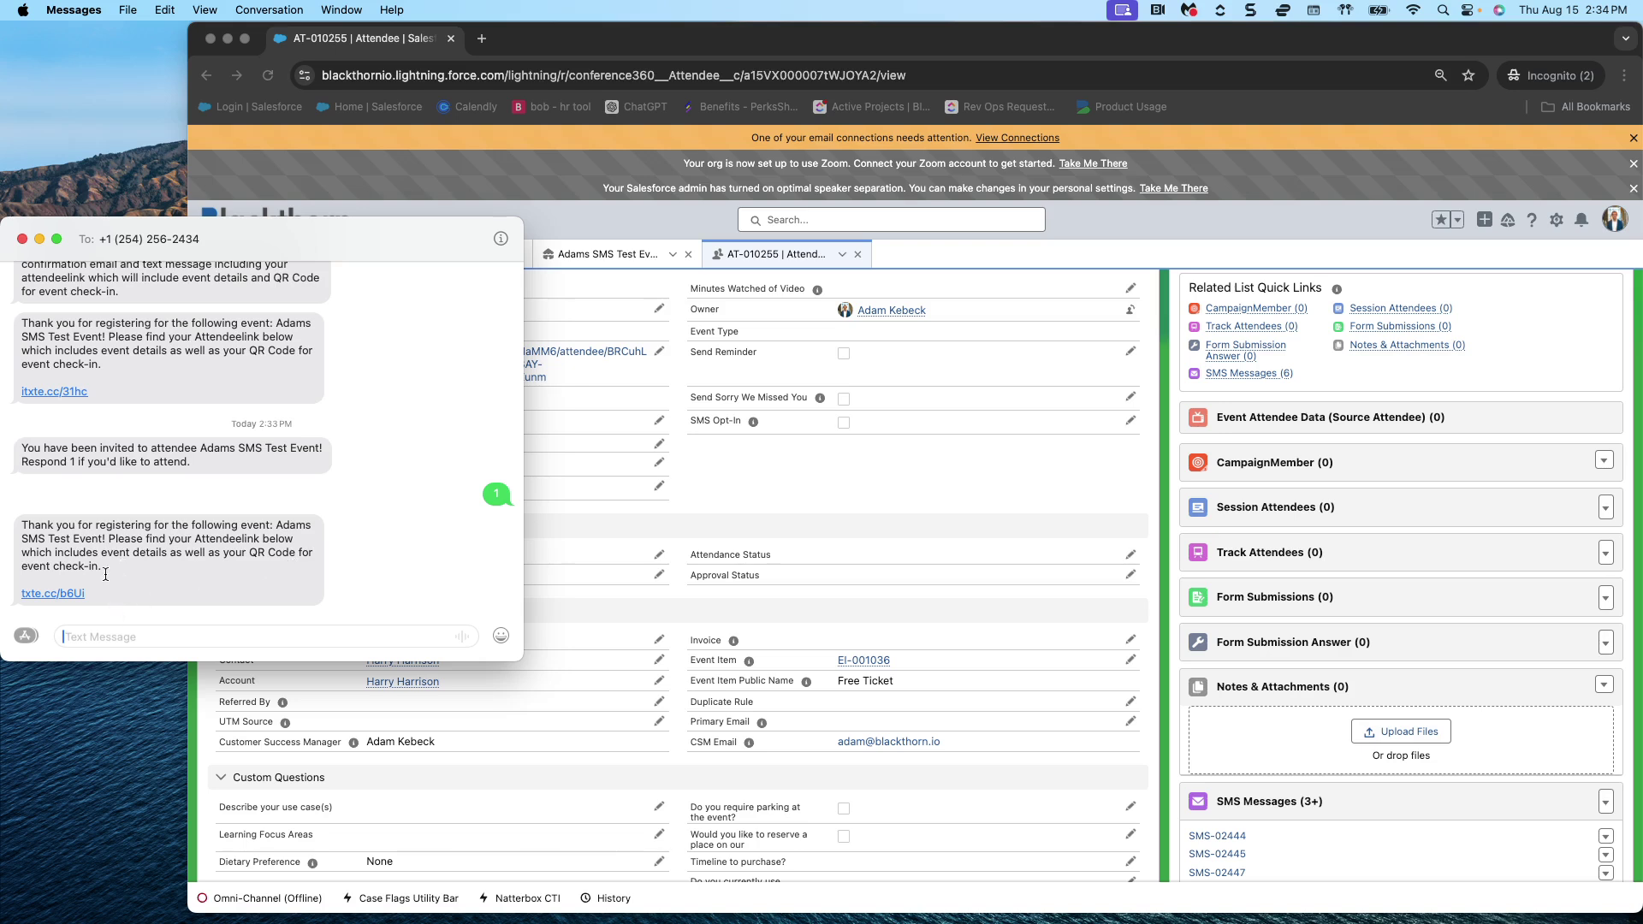
- Open the txte.cc attendee link from the latest confirmation text
drag(112, 571, 22, 531)
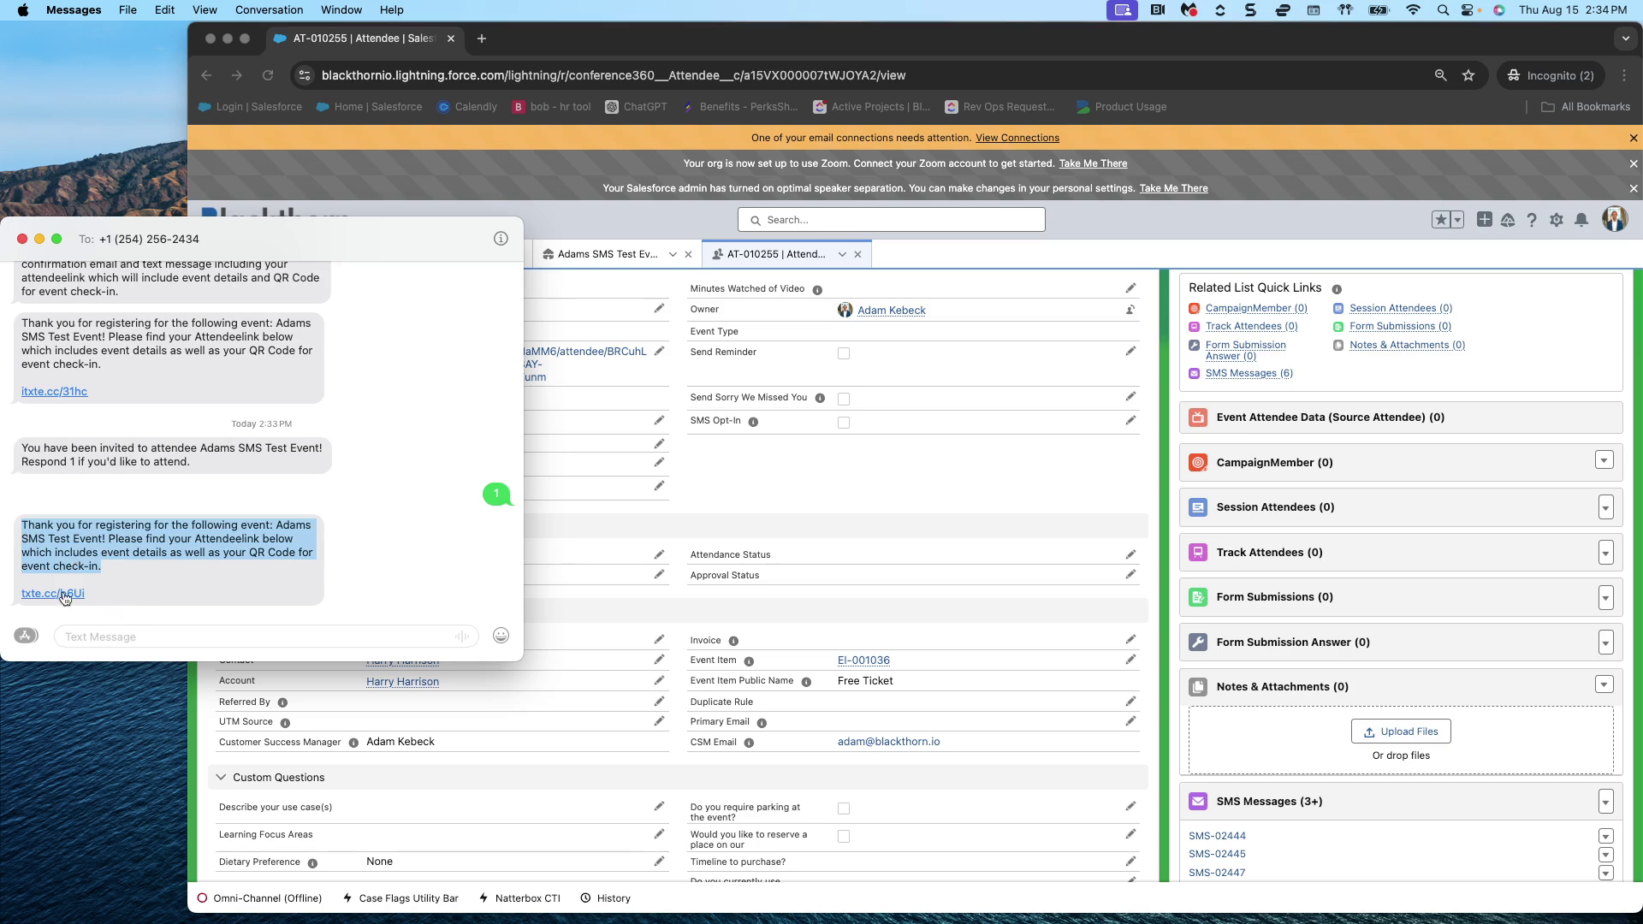
click(53, 594)
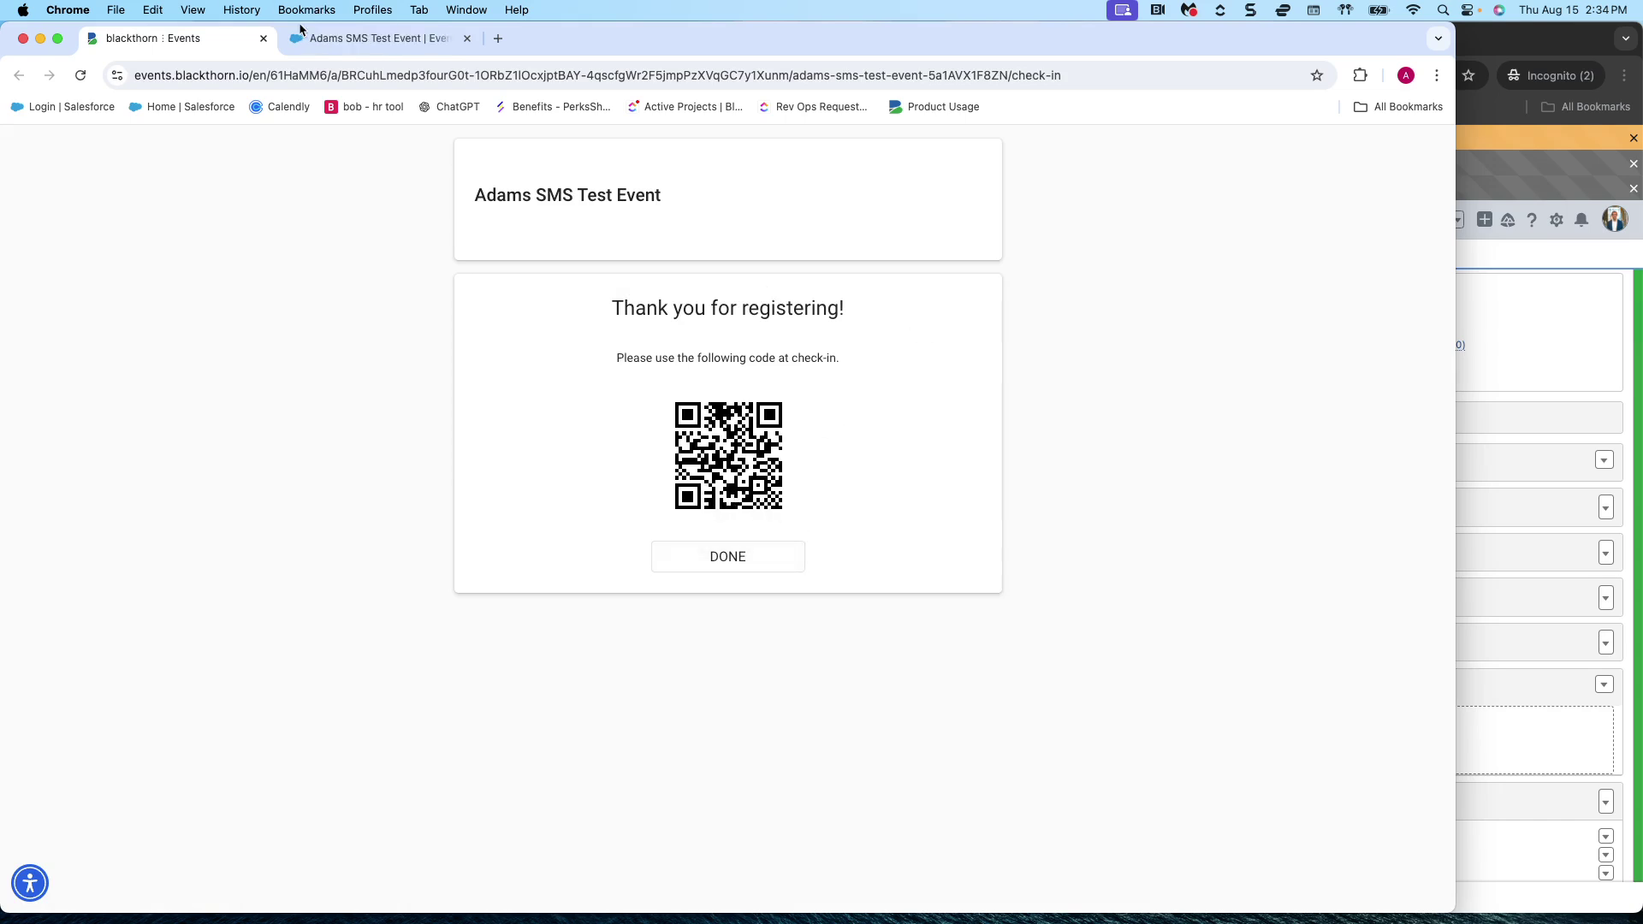
- Start a New Attendee form from the Adams SMS Test Event record
click(23, 39)
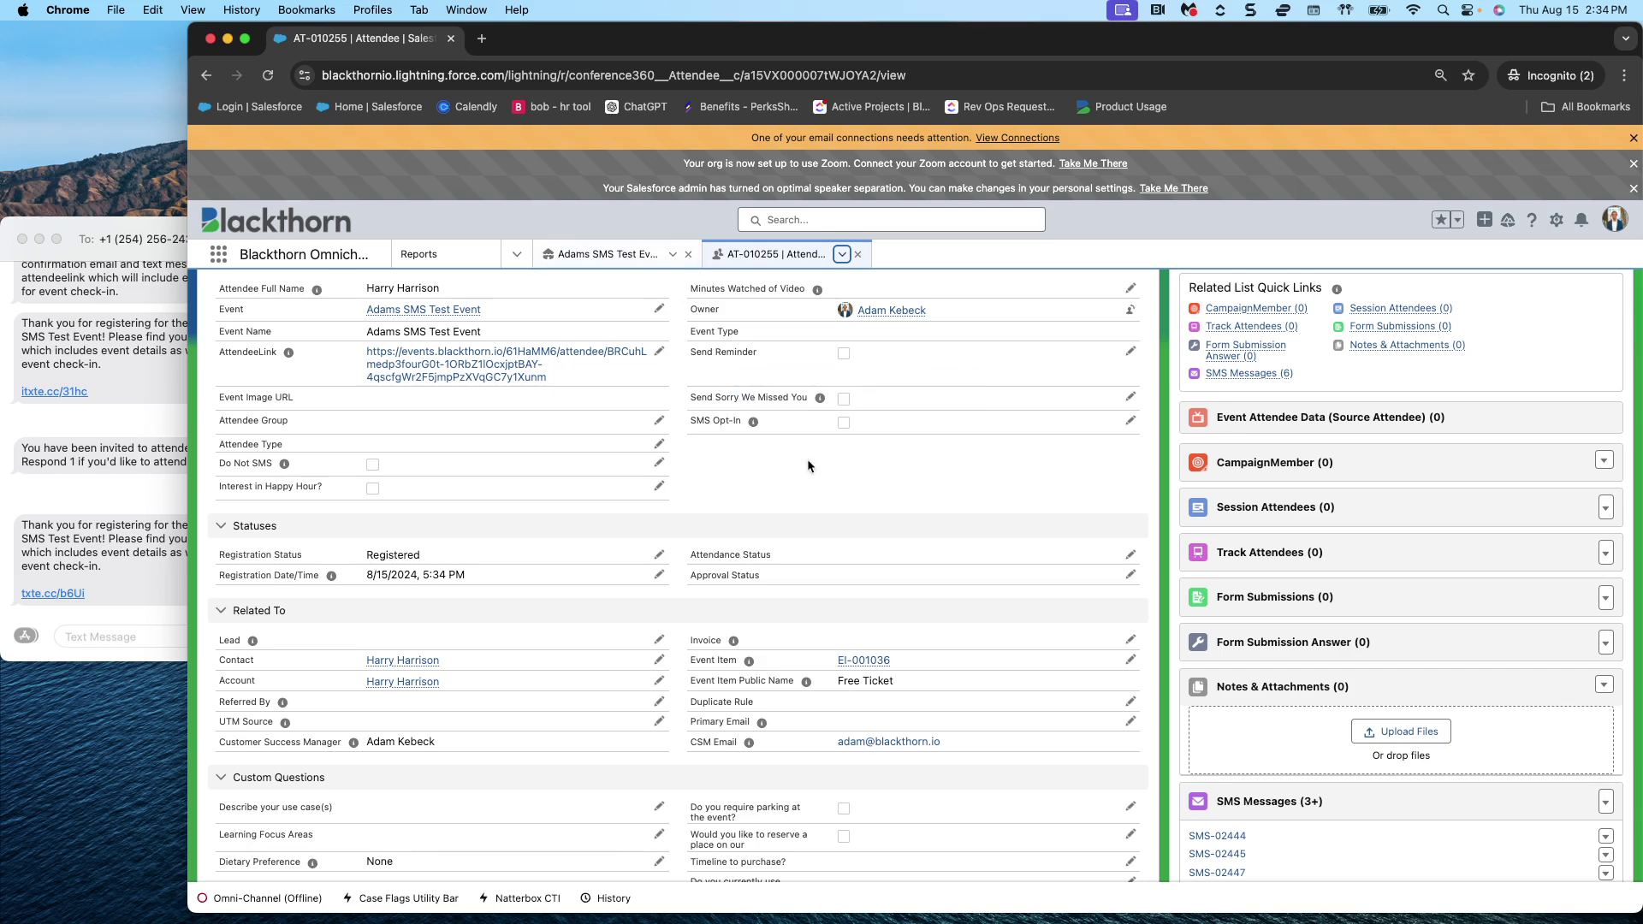
click(618, 255)
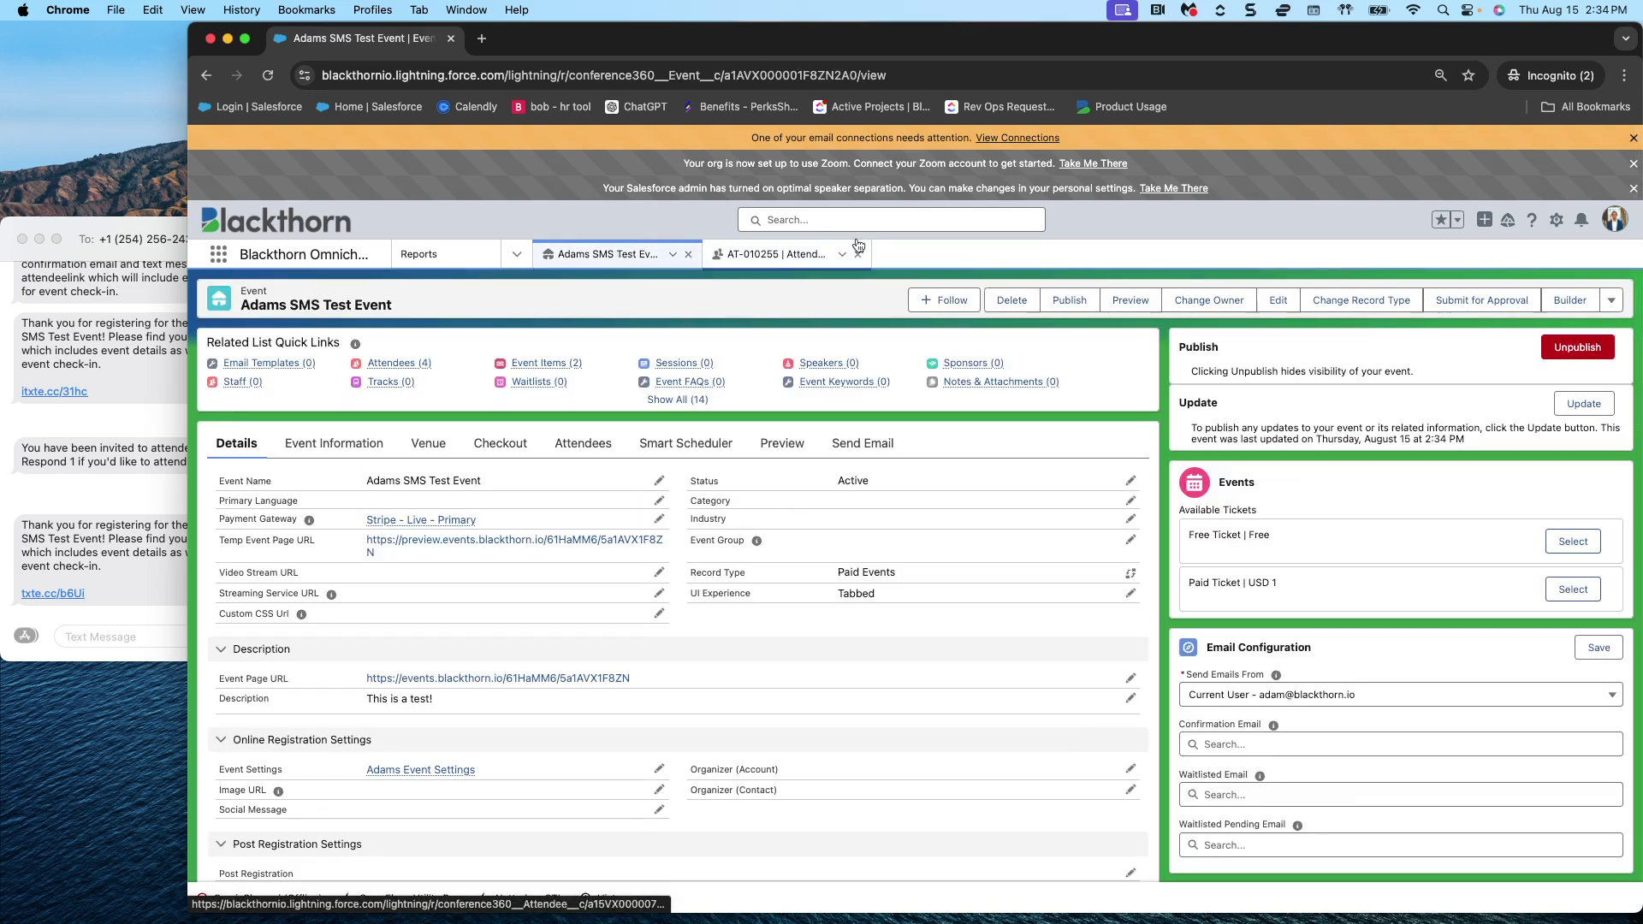
mouse_move(399, 363)
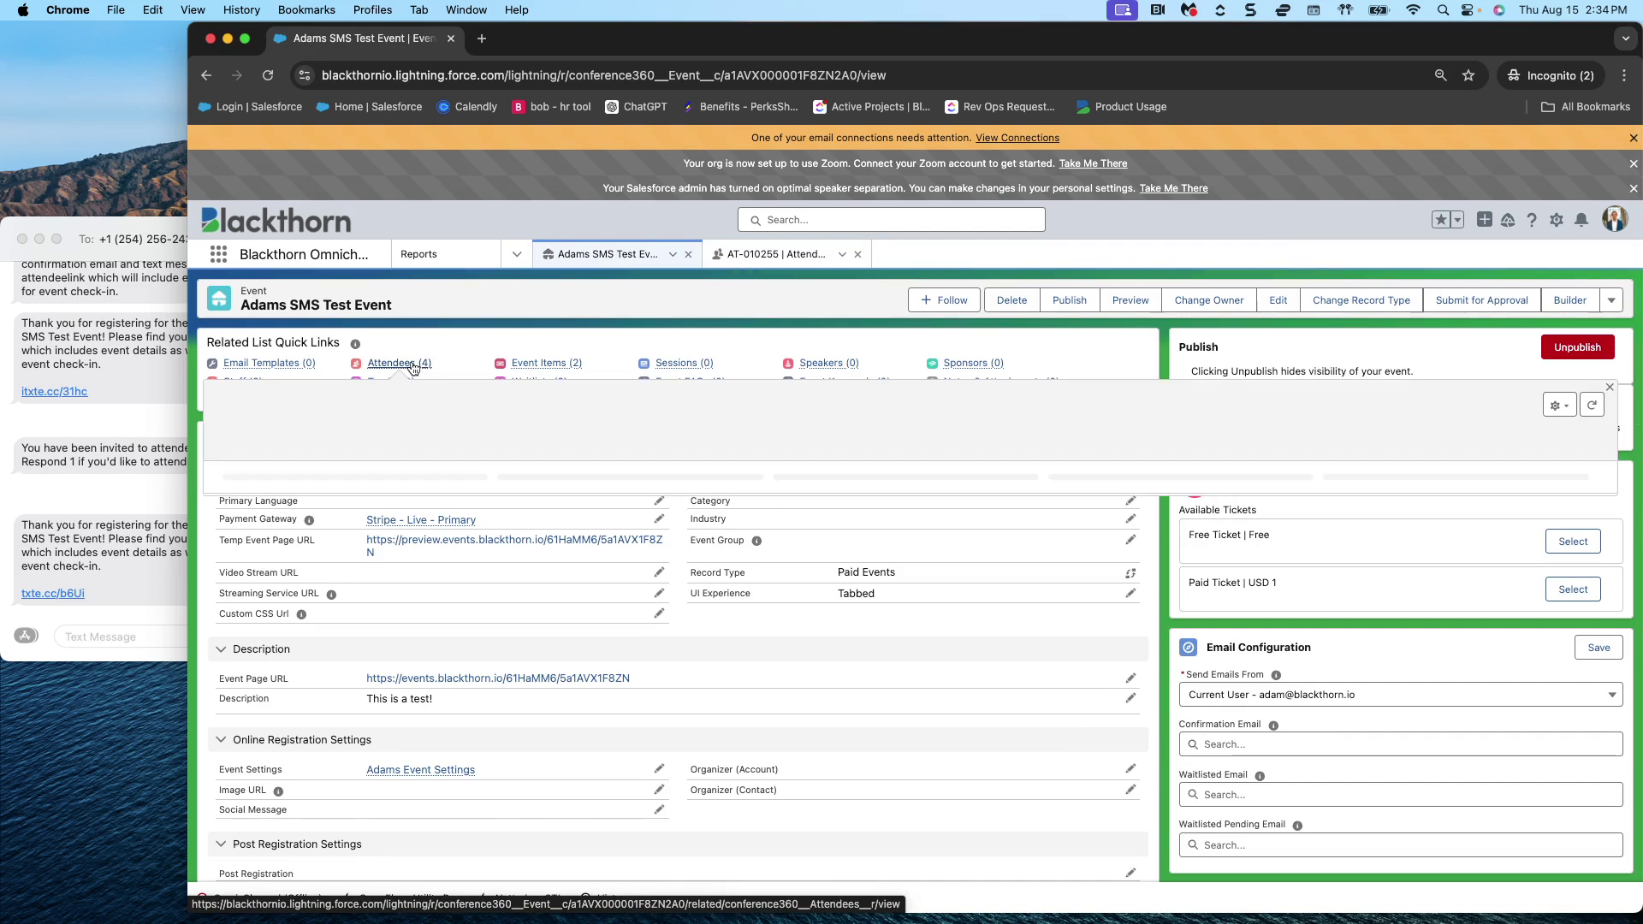
click(1484, 405)
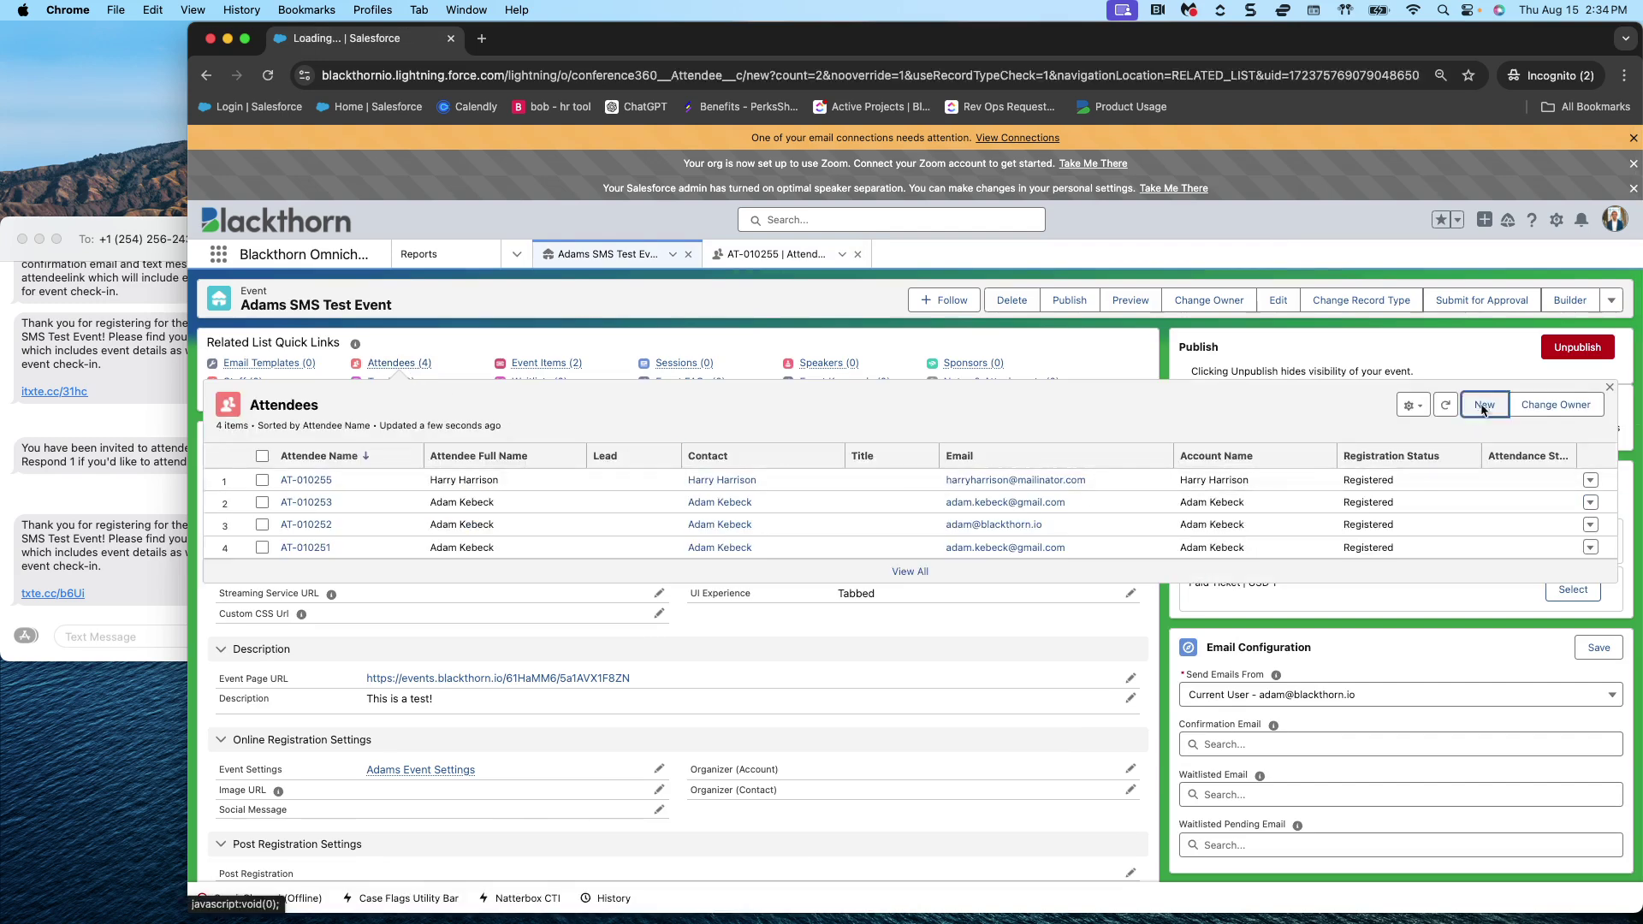
scroll(987, 752, down, 15)
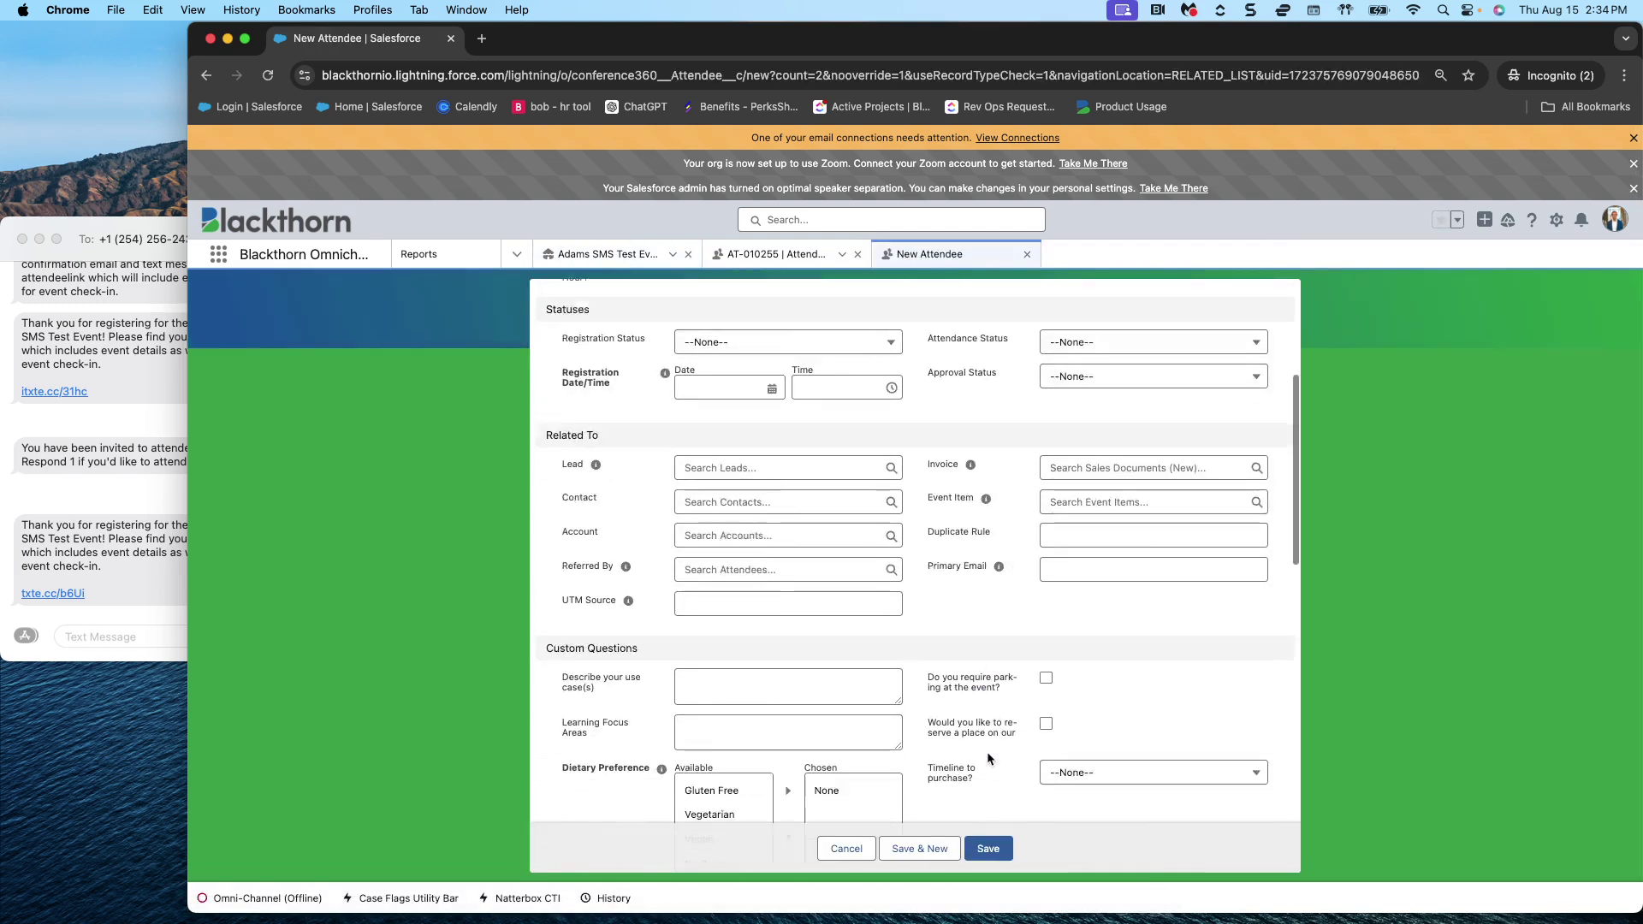
- Fill in the new attendee's first name, last name and e-mail address
click(744, 492)
text(Sally)
click(621, 542)
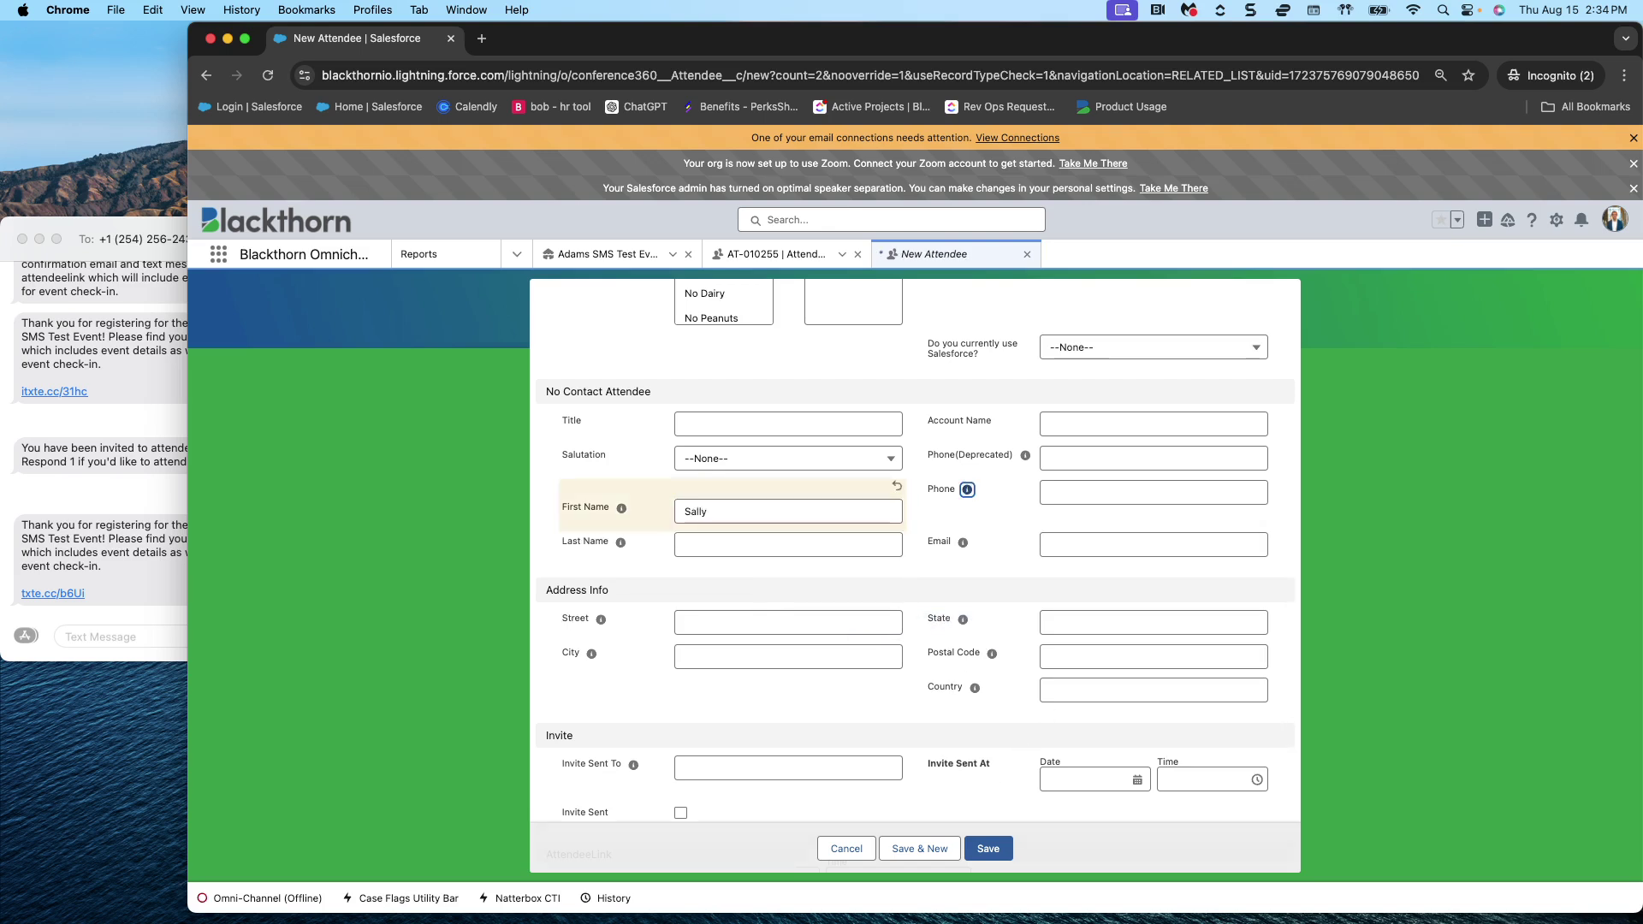
key(Tab)
text(Sallers)
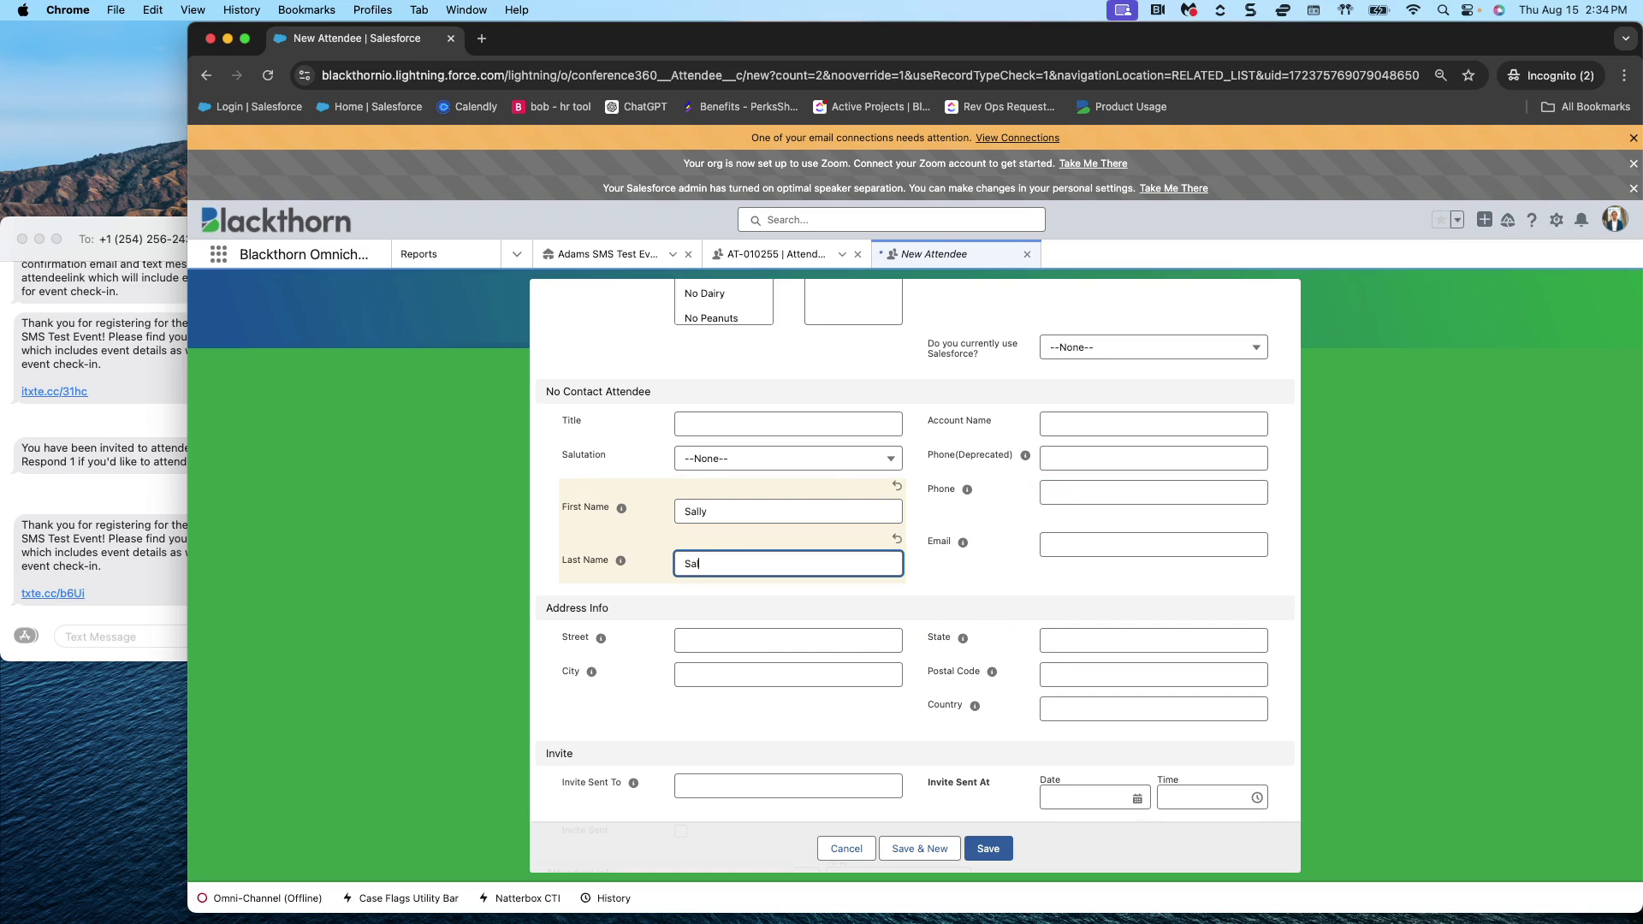
click(1233, 544)
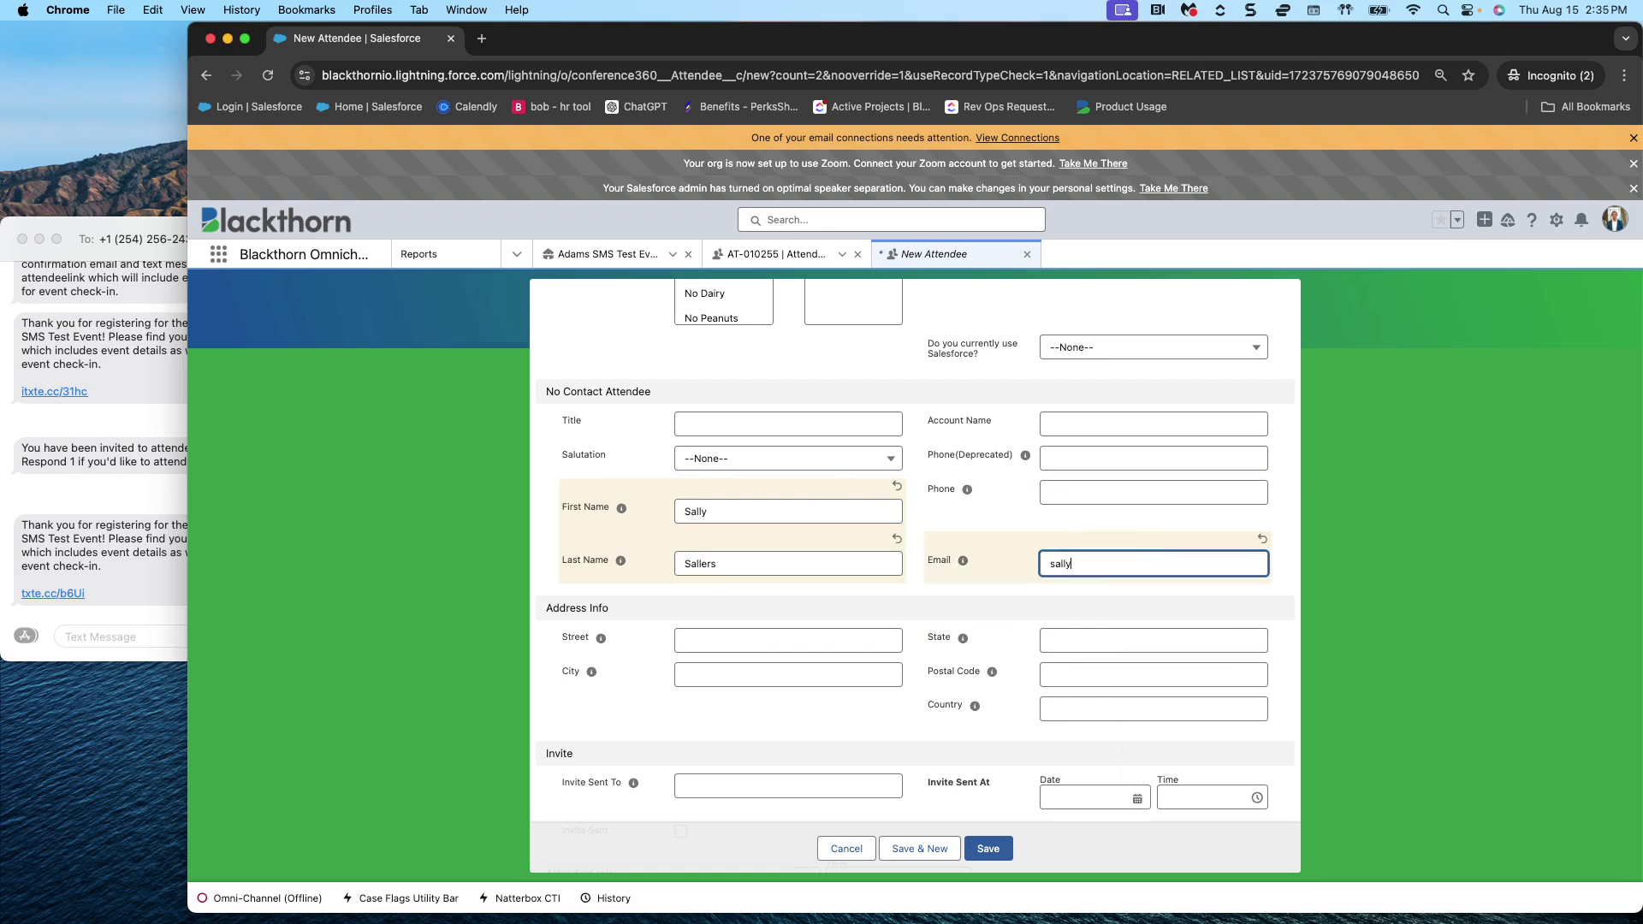
- Set the attendee's Registration Status to To Invite
scroll(1235, 597, down, 4)
scroll(1236, 600, up, 6)
scroll(1236, 600, up, 10)
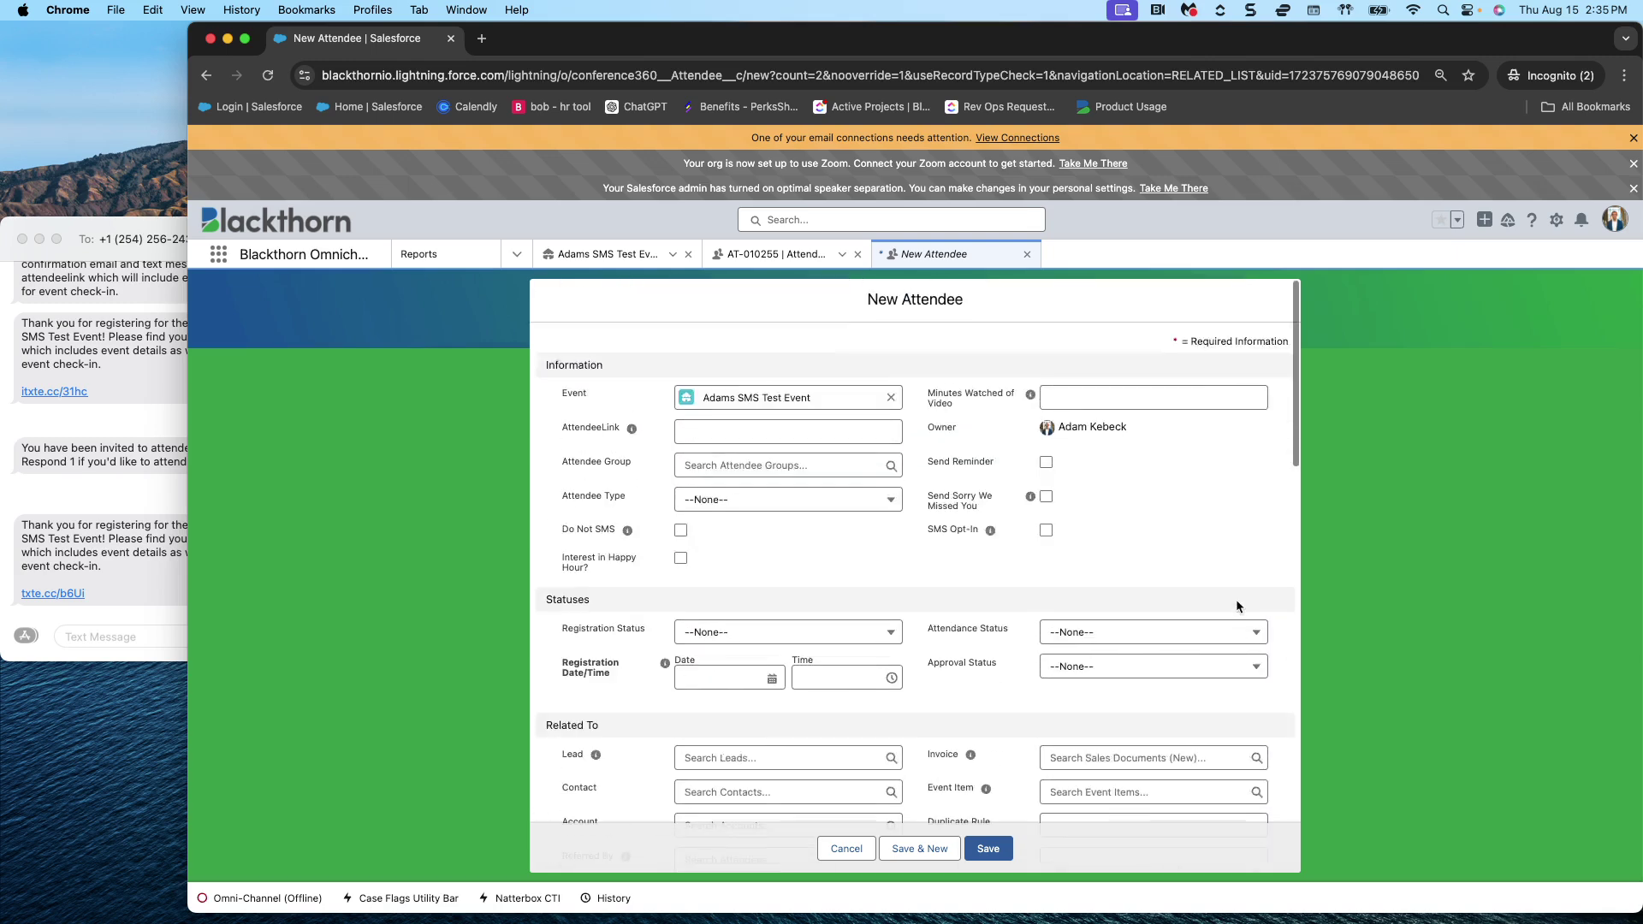
scroll(1065, 571, down, 2)
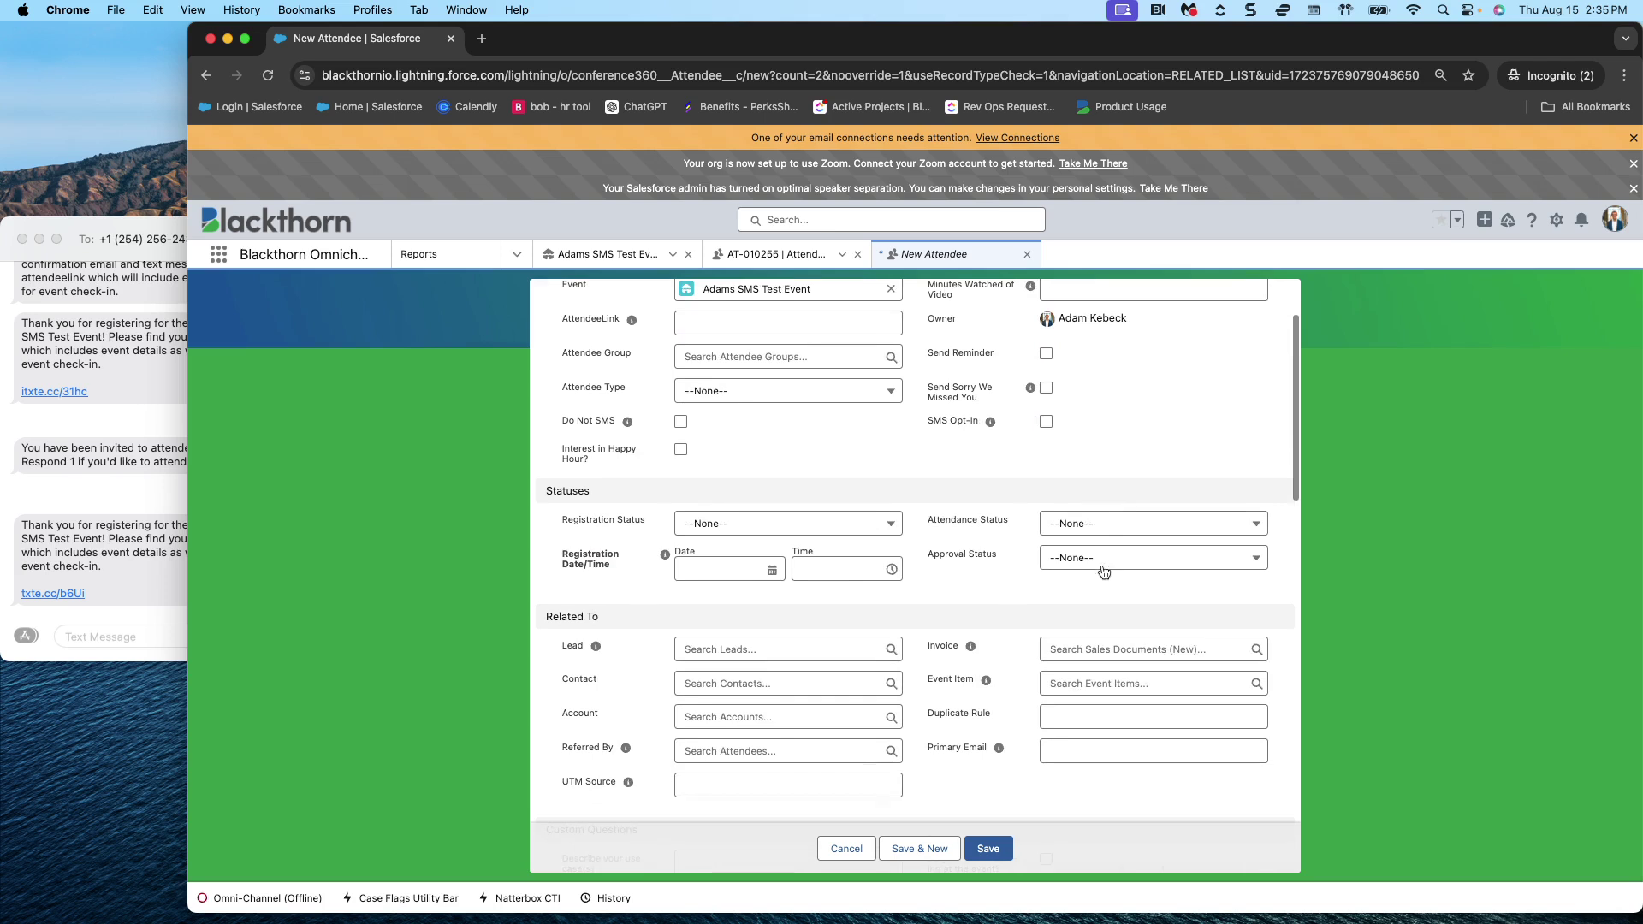
click(774, 524)
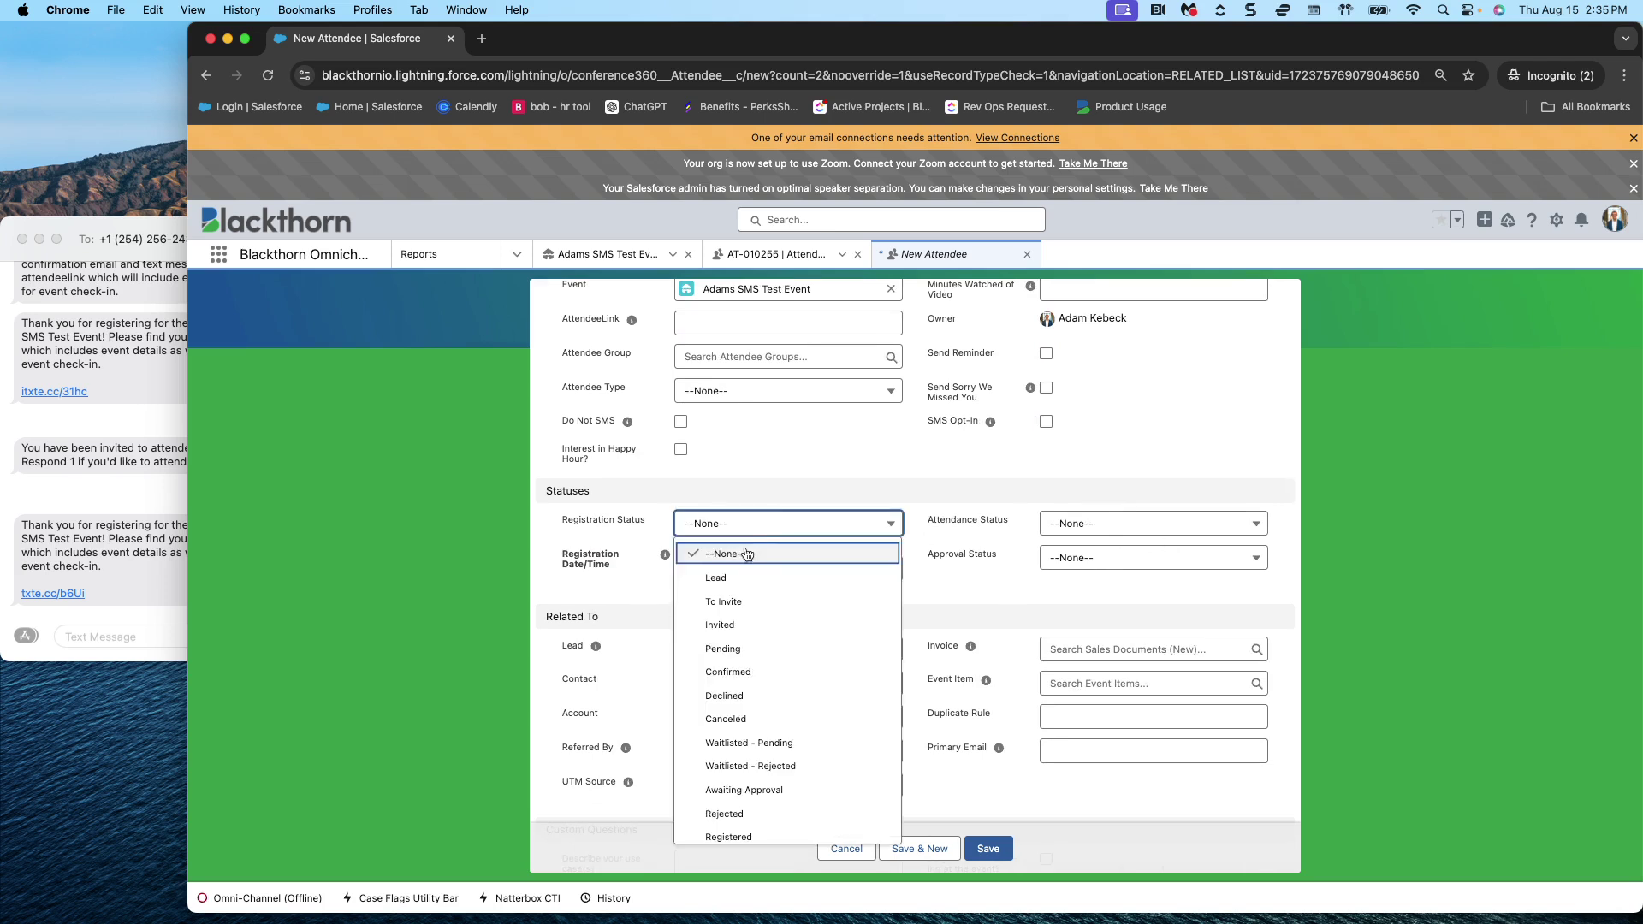
click(749, 606)
- Enter the attendee's phone number and save the new attendee record
scroll(1307, 629, down, 1)
scroll(1214, 678, down, 10)
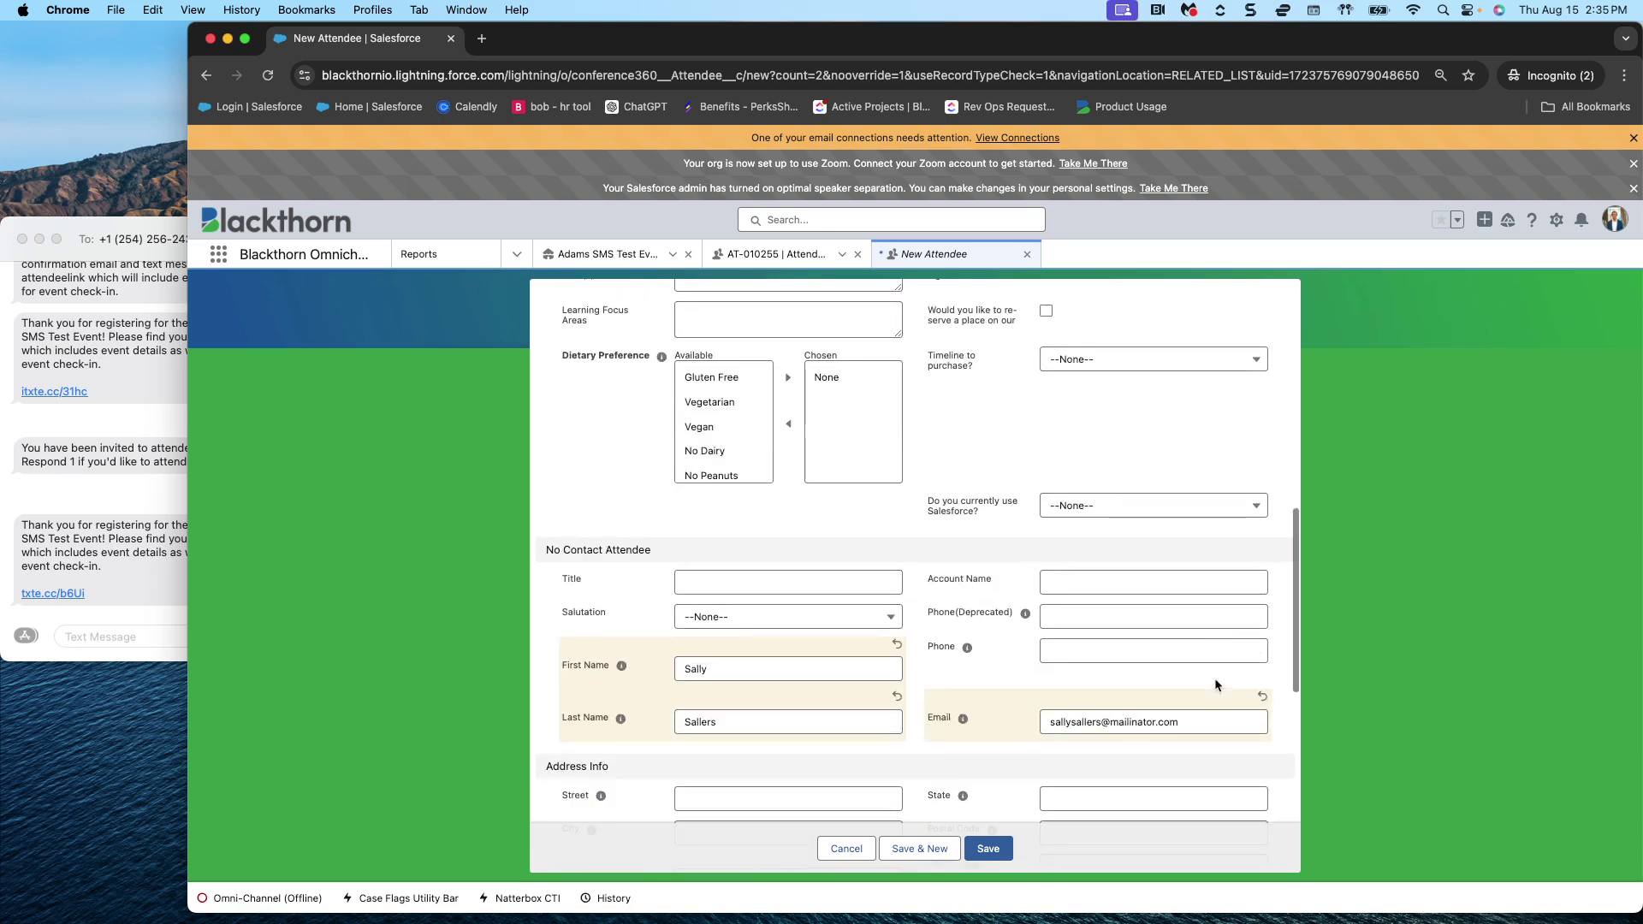
click(1105, 617)
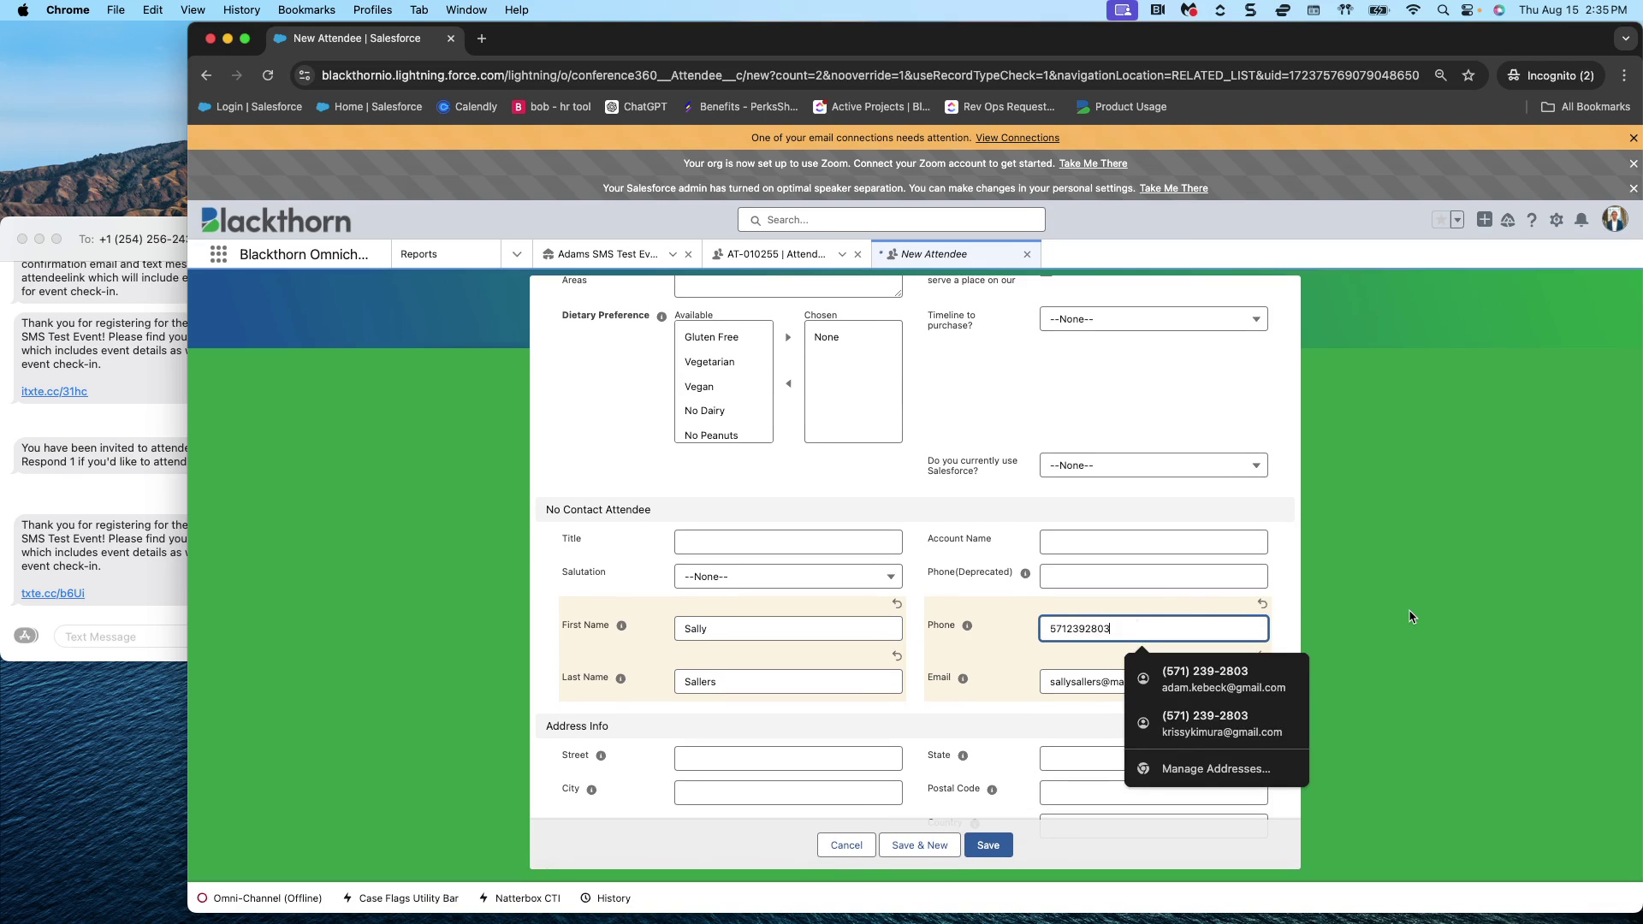
click(1436, 596)
click(993, 851)
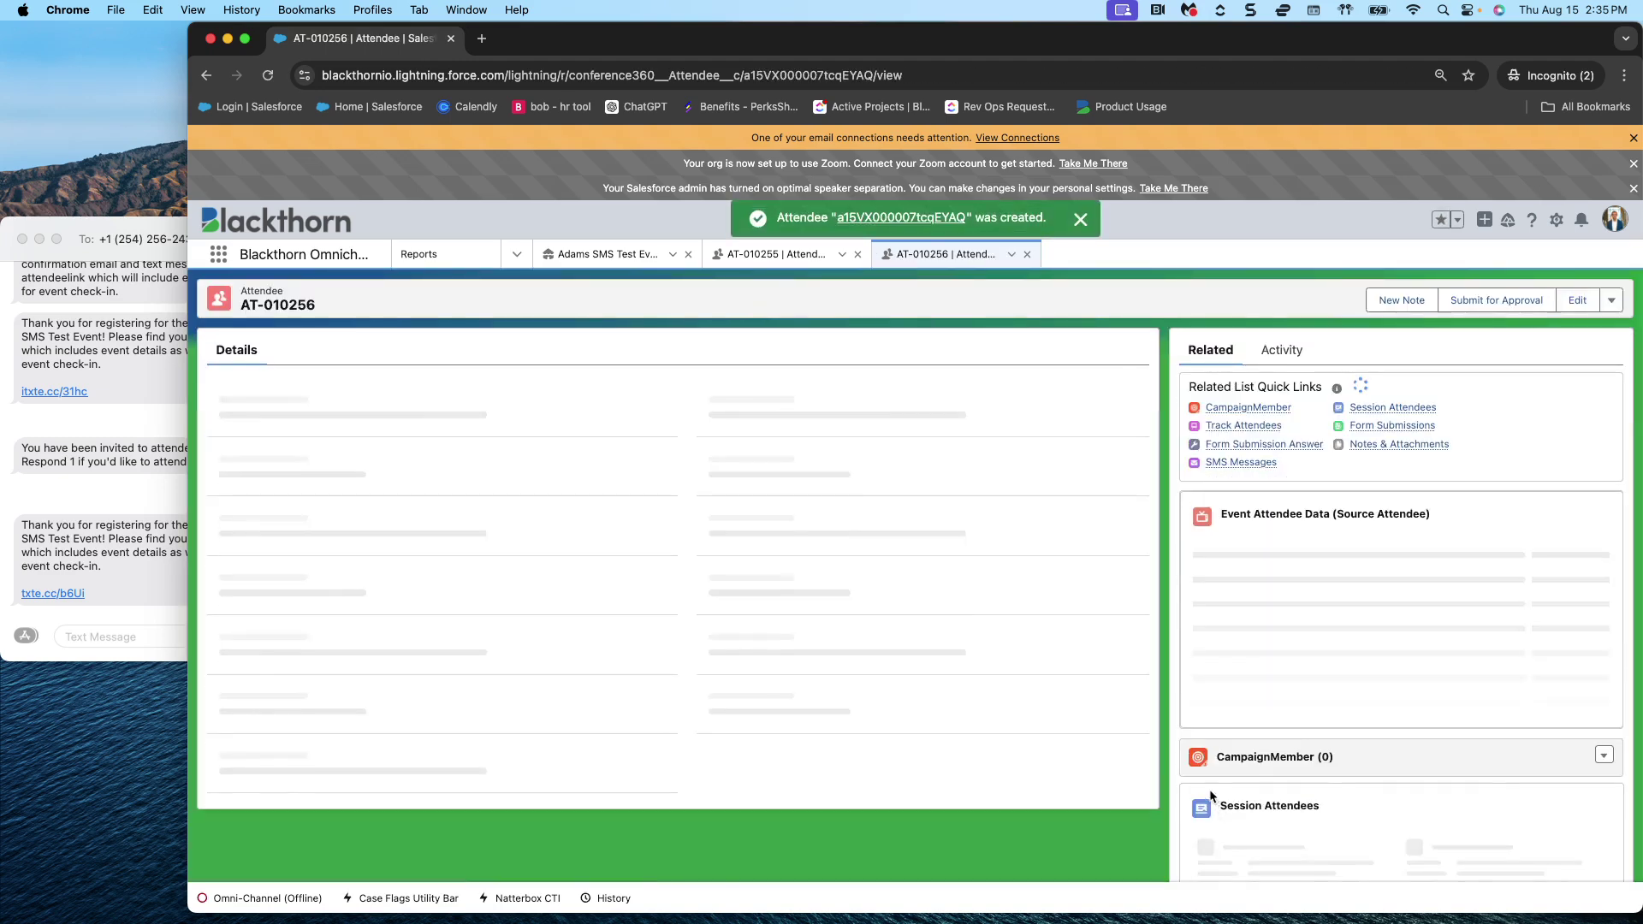
- Send attendee AT-010256 an SMS invite for the Paid Ticket
click(1612, 301)
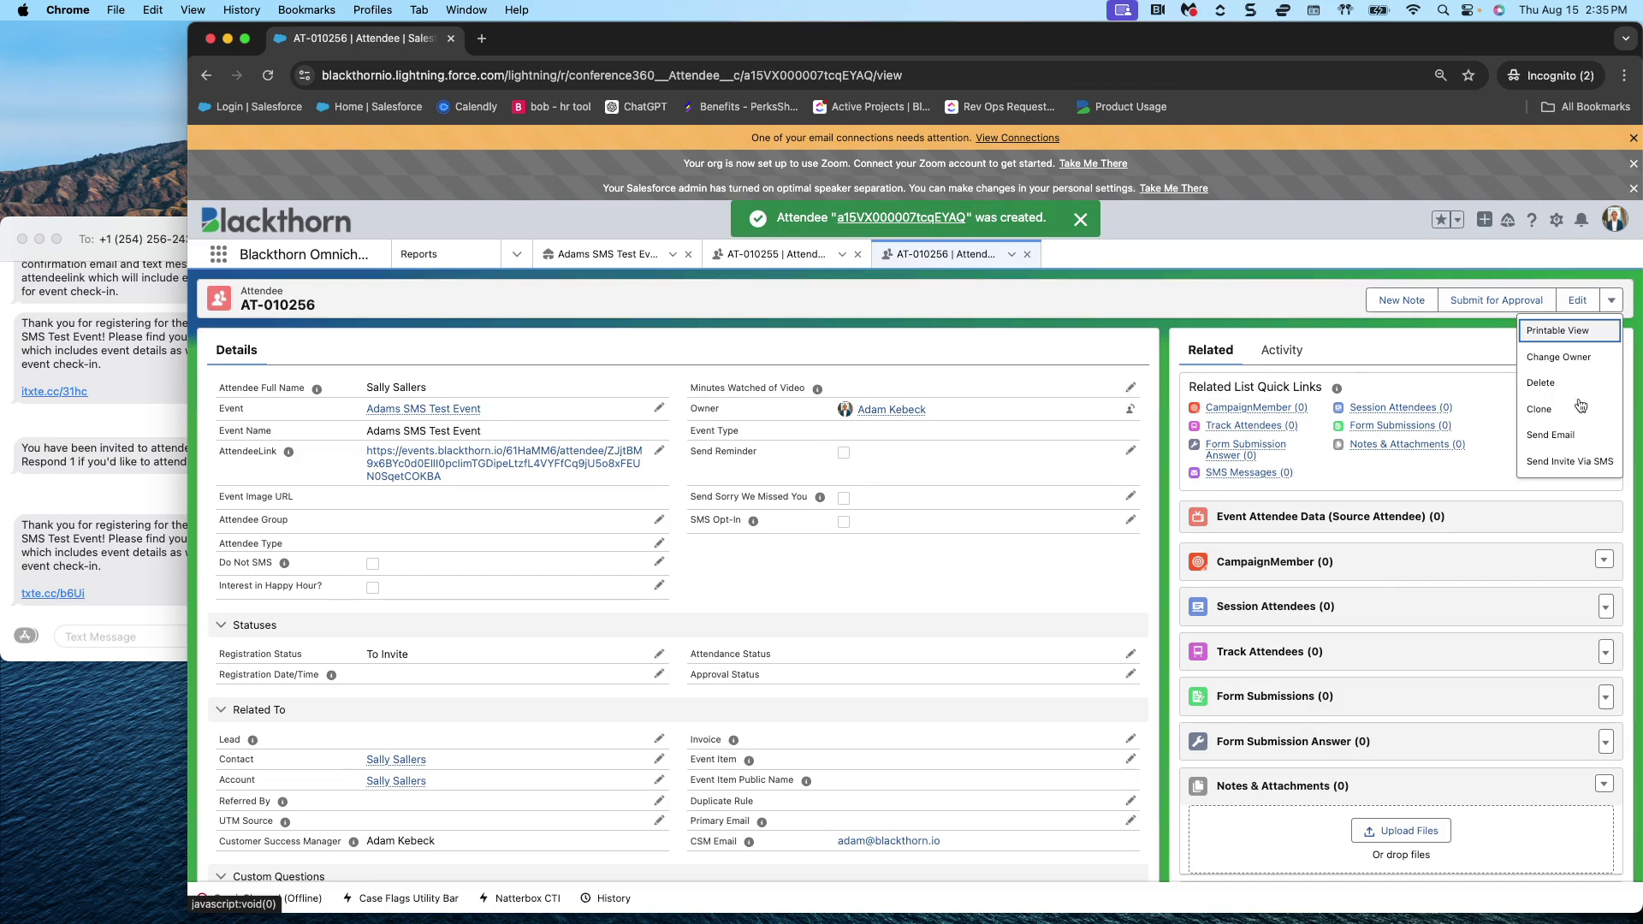
click(1569, 463)
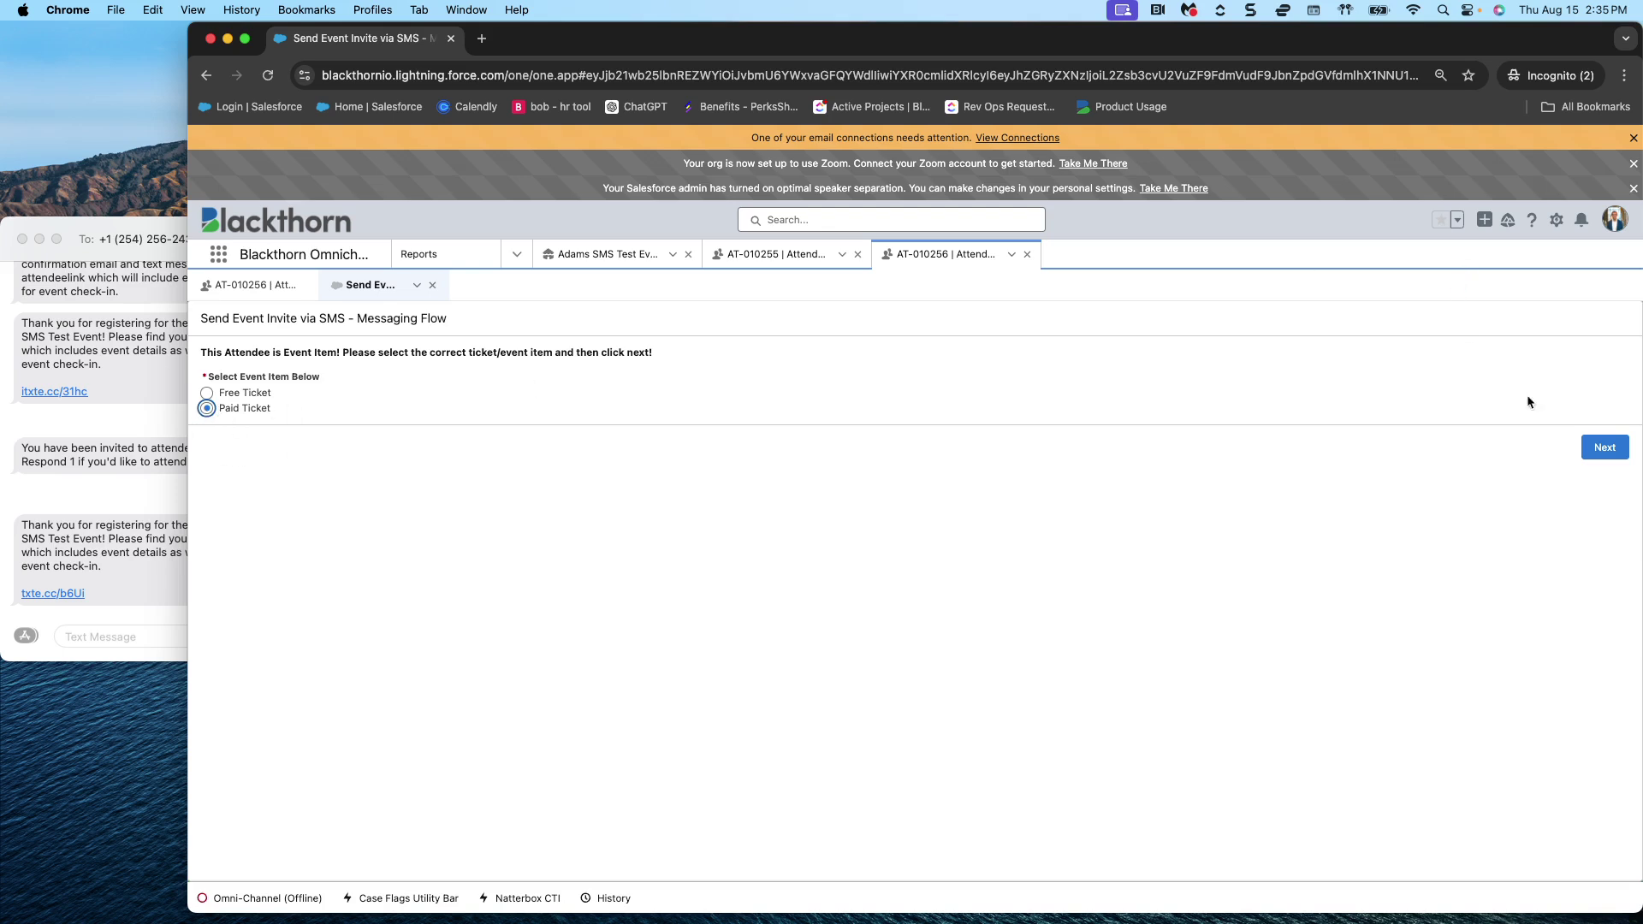
click(1616, 454)
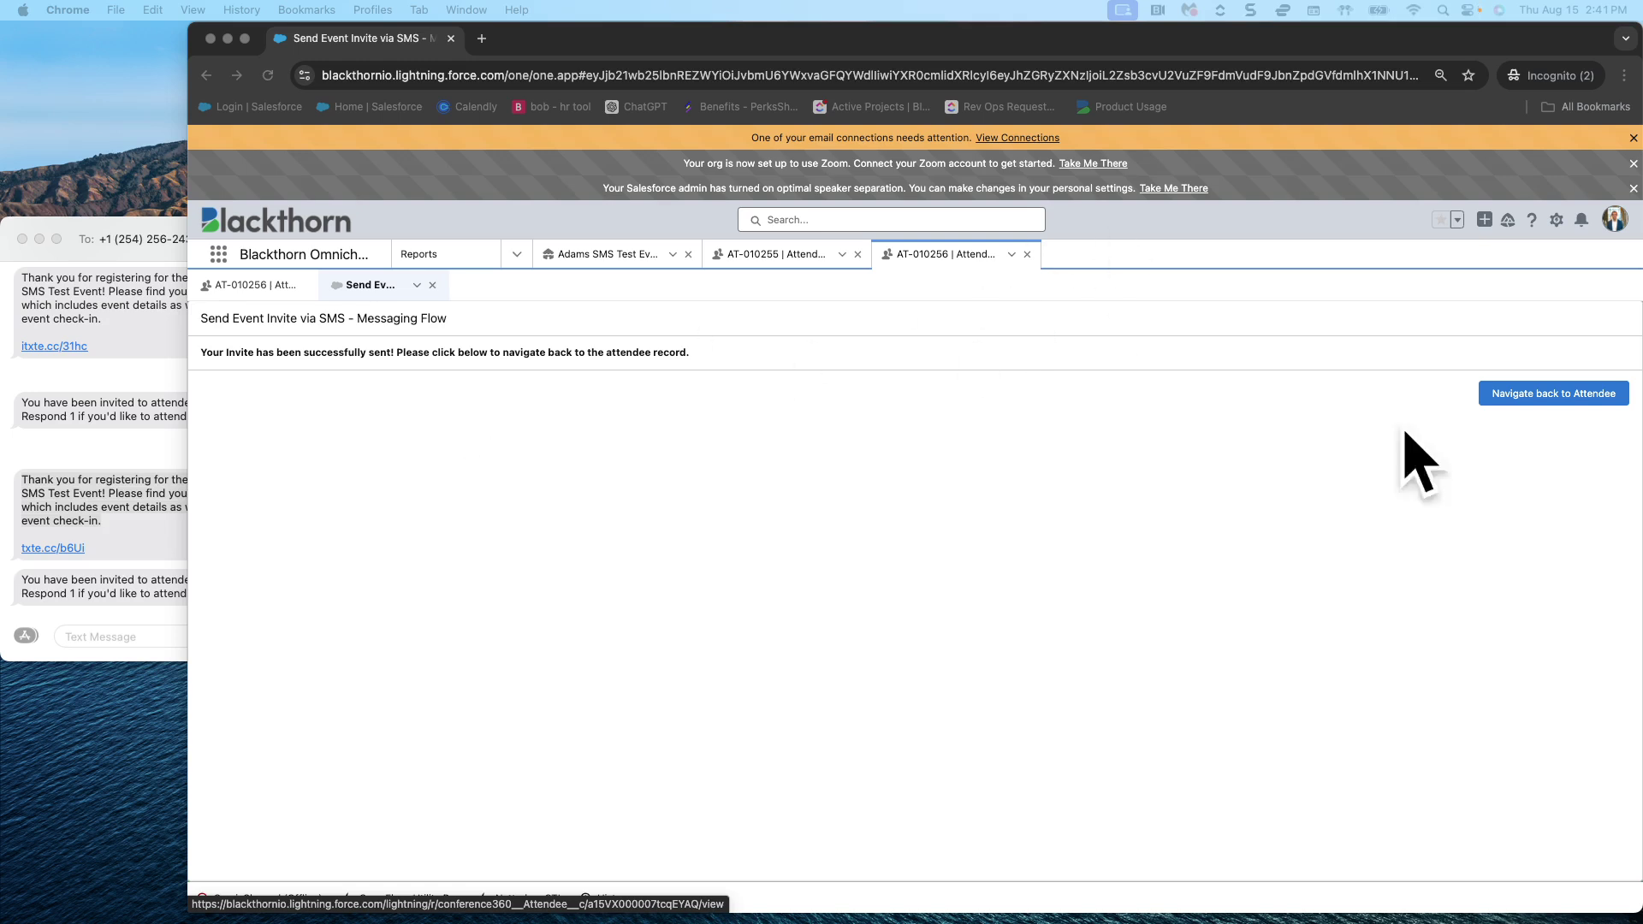
click(1522, 395)
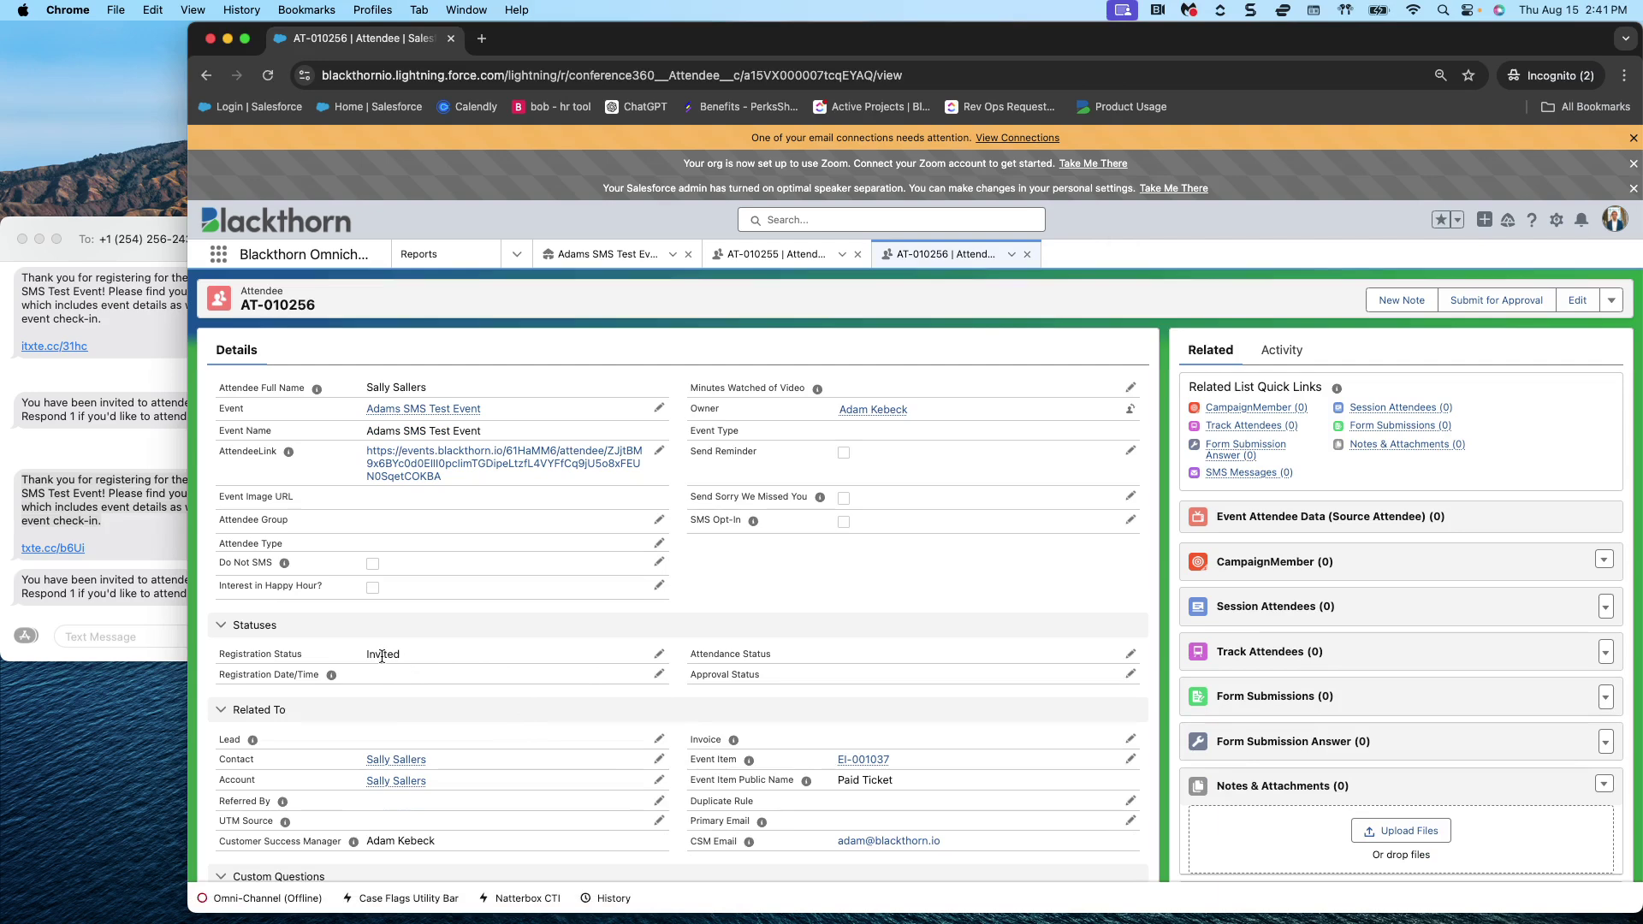
- Reply '1' in Messages to accept the second Adams SMS Test Event invite
click(121, 249)
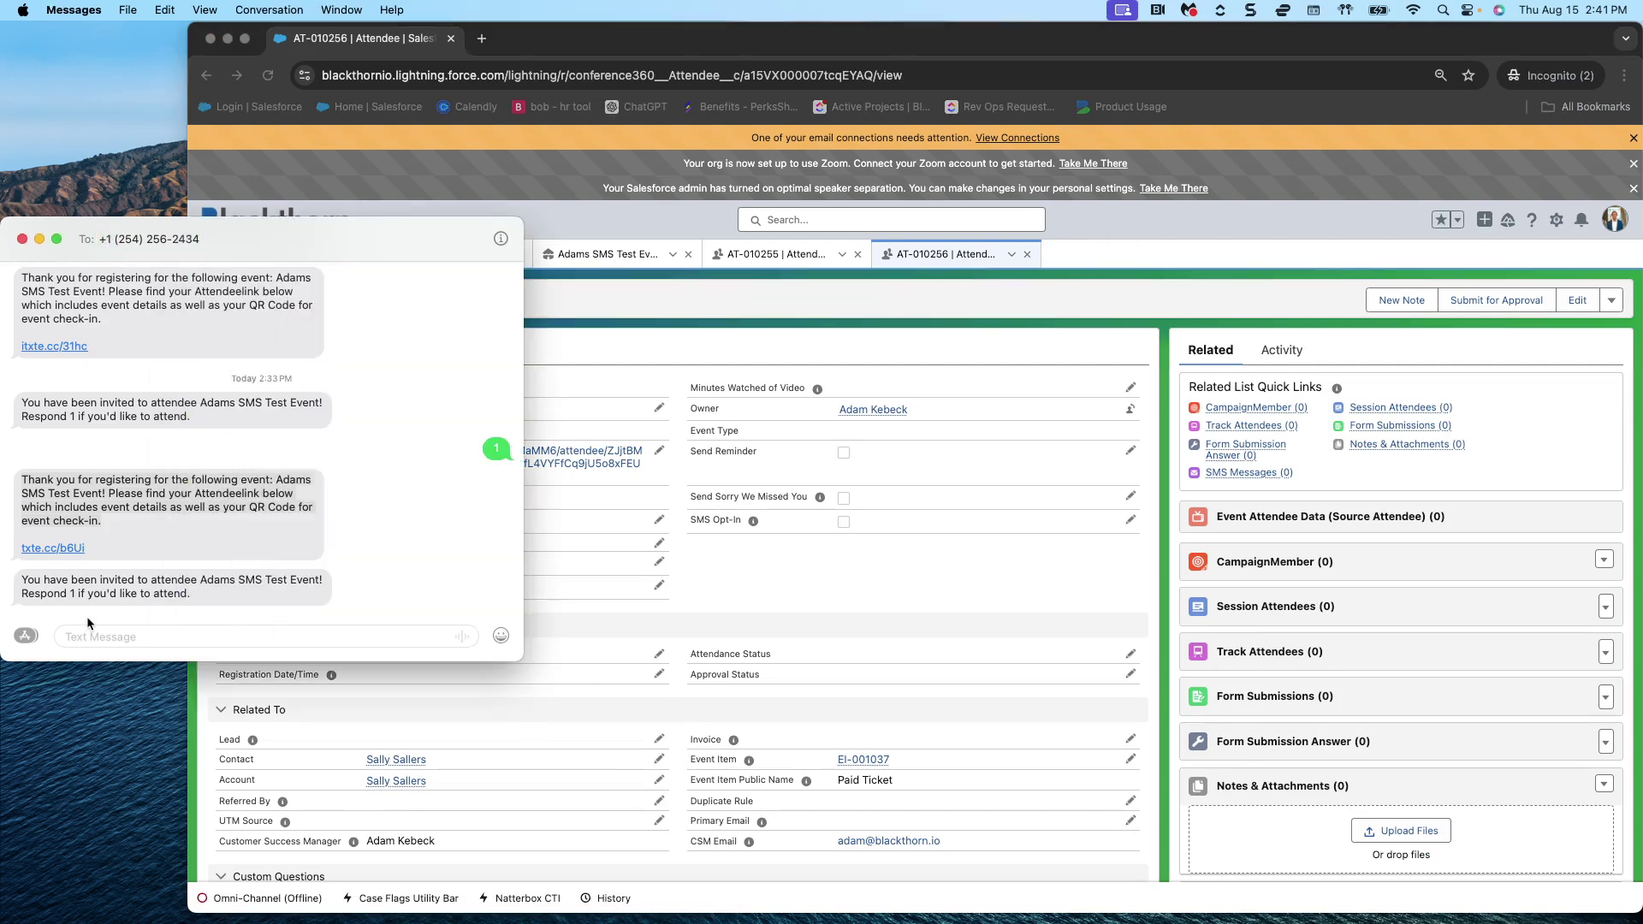
click(163, 637)
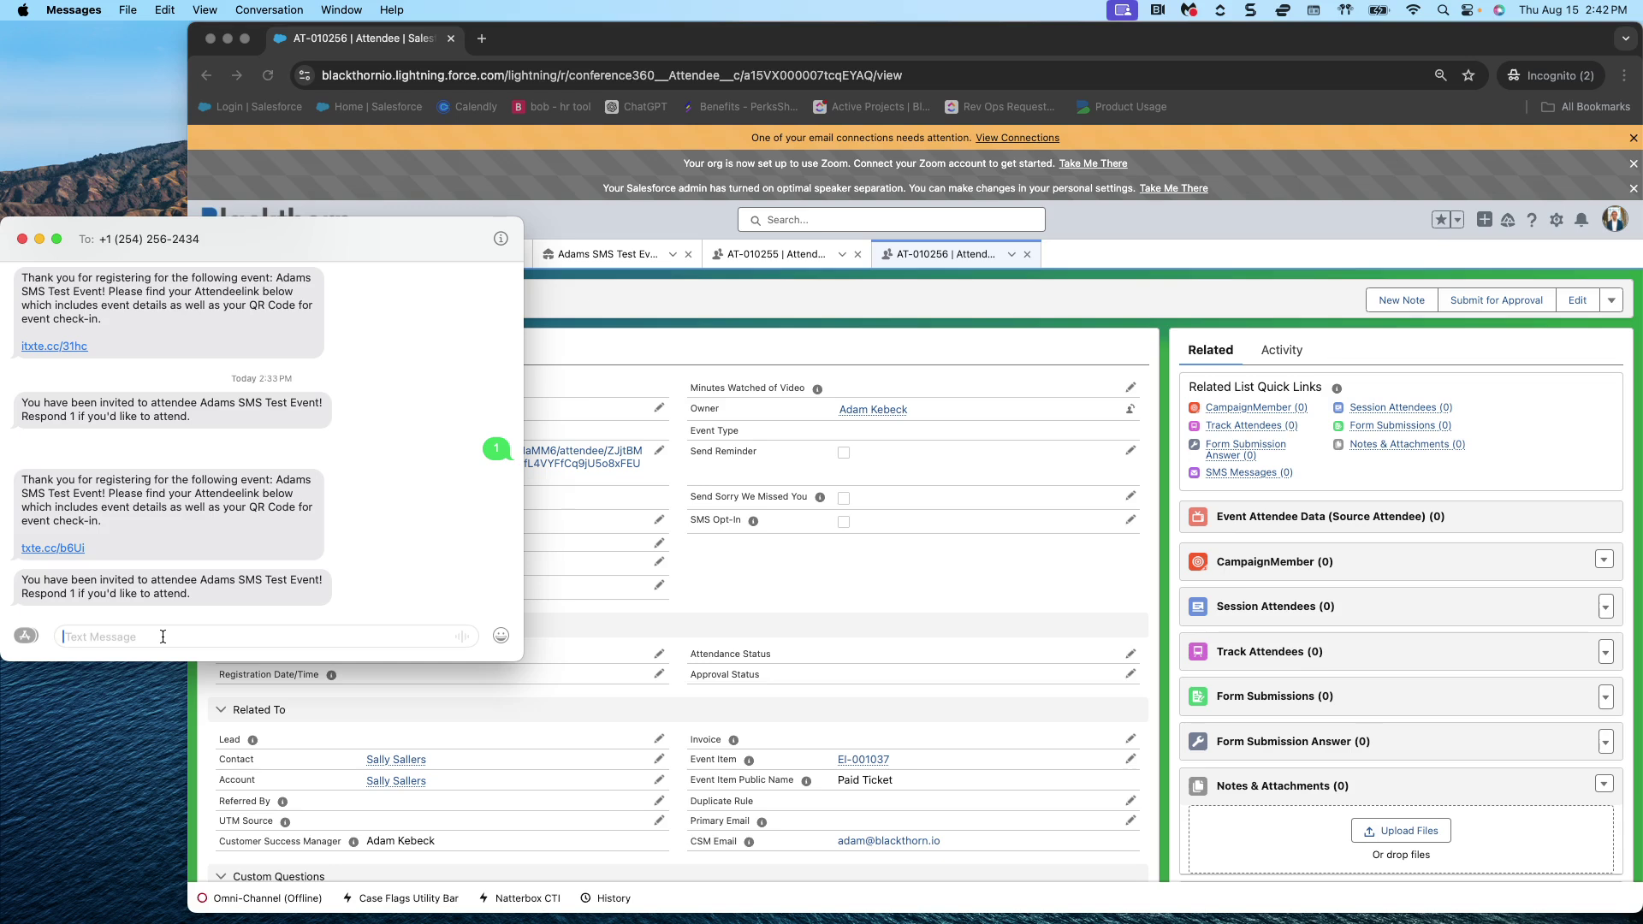
text(1)
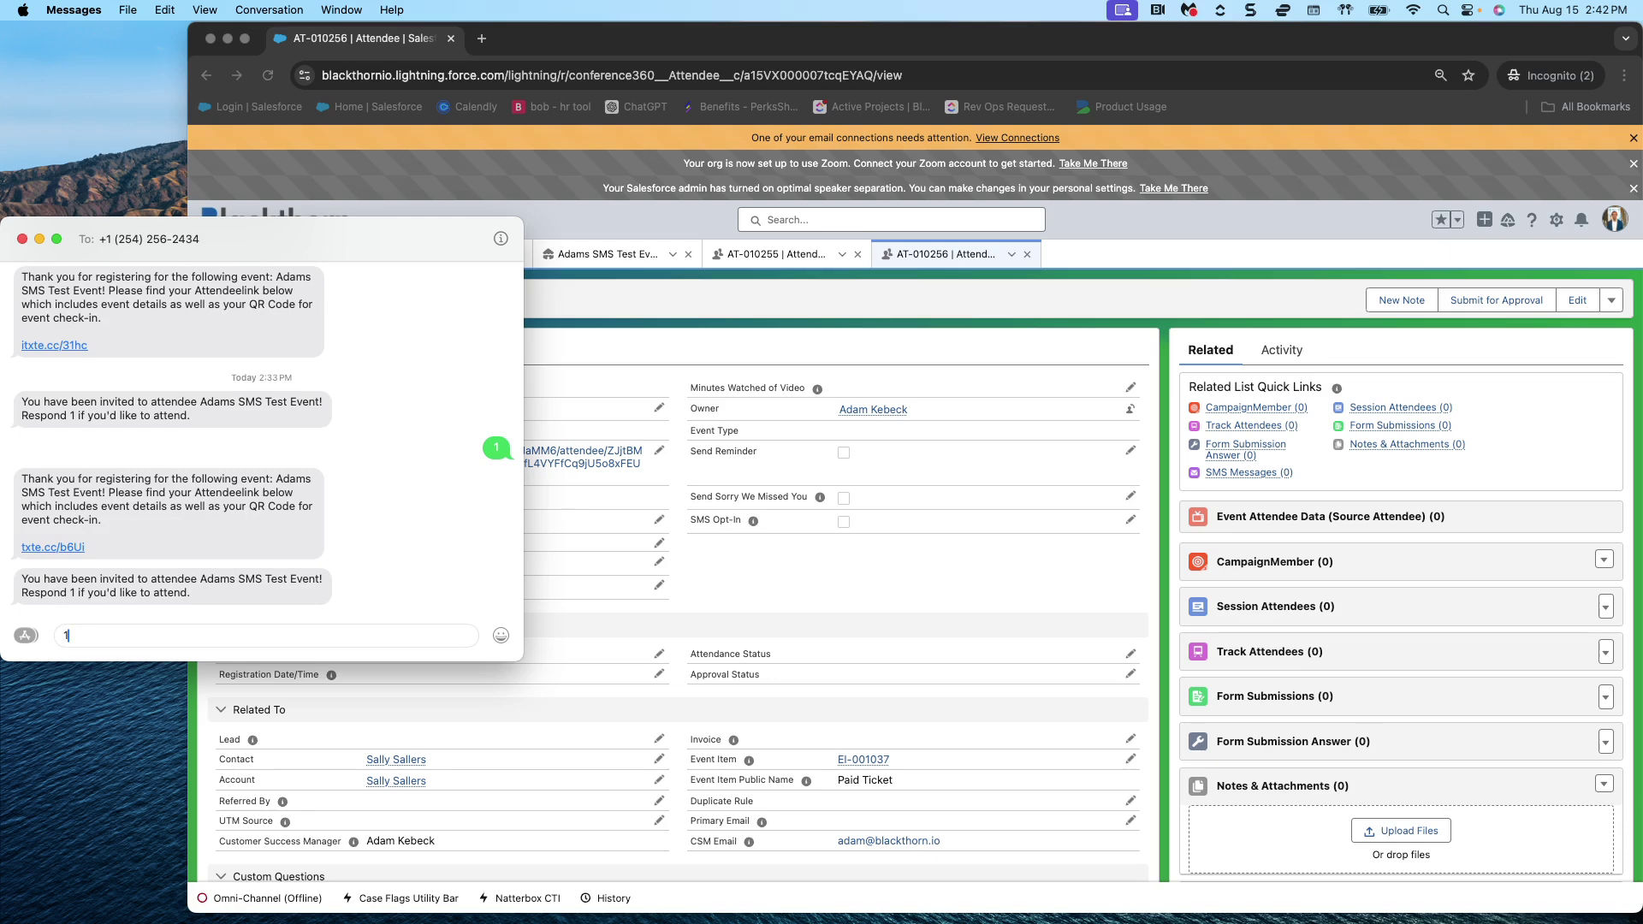
key(Return)
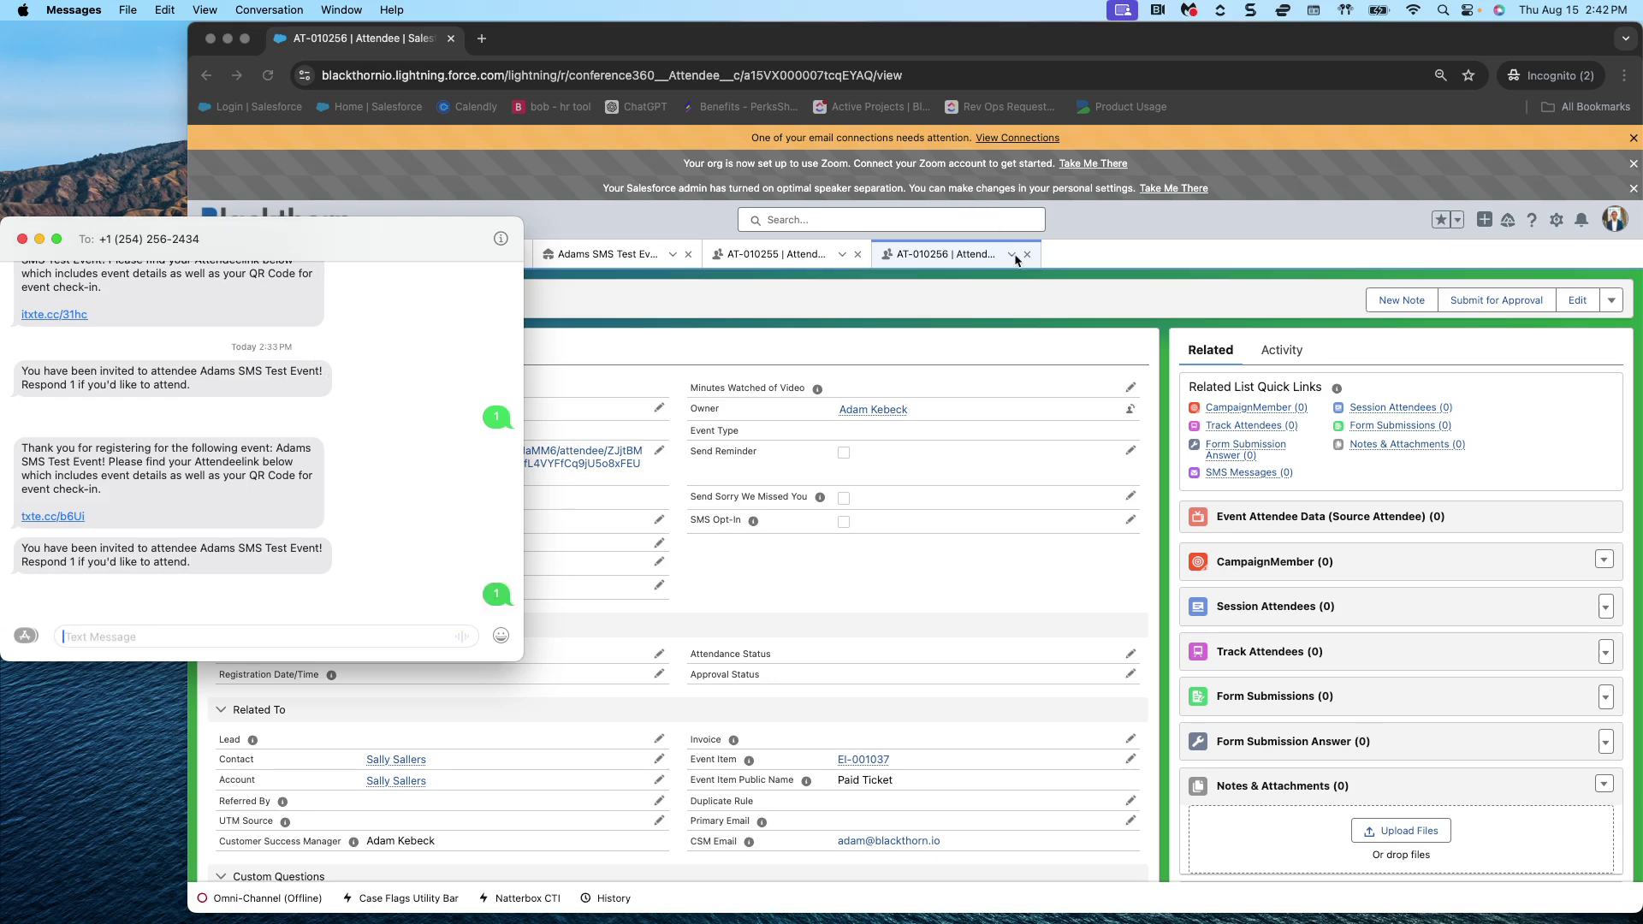
click(939, 347)
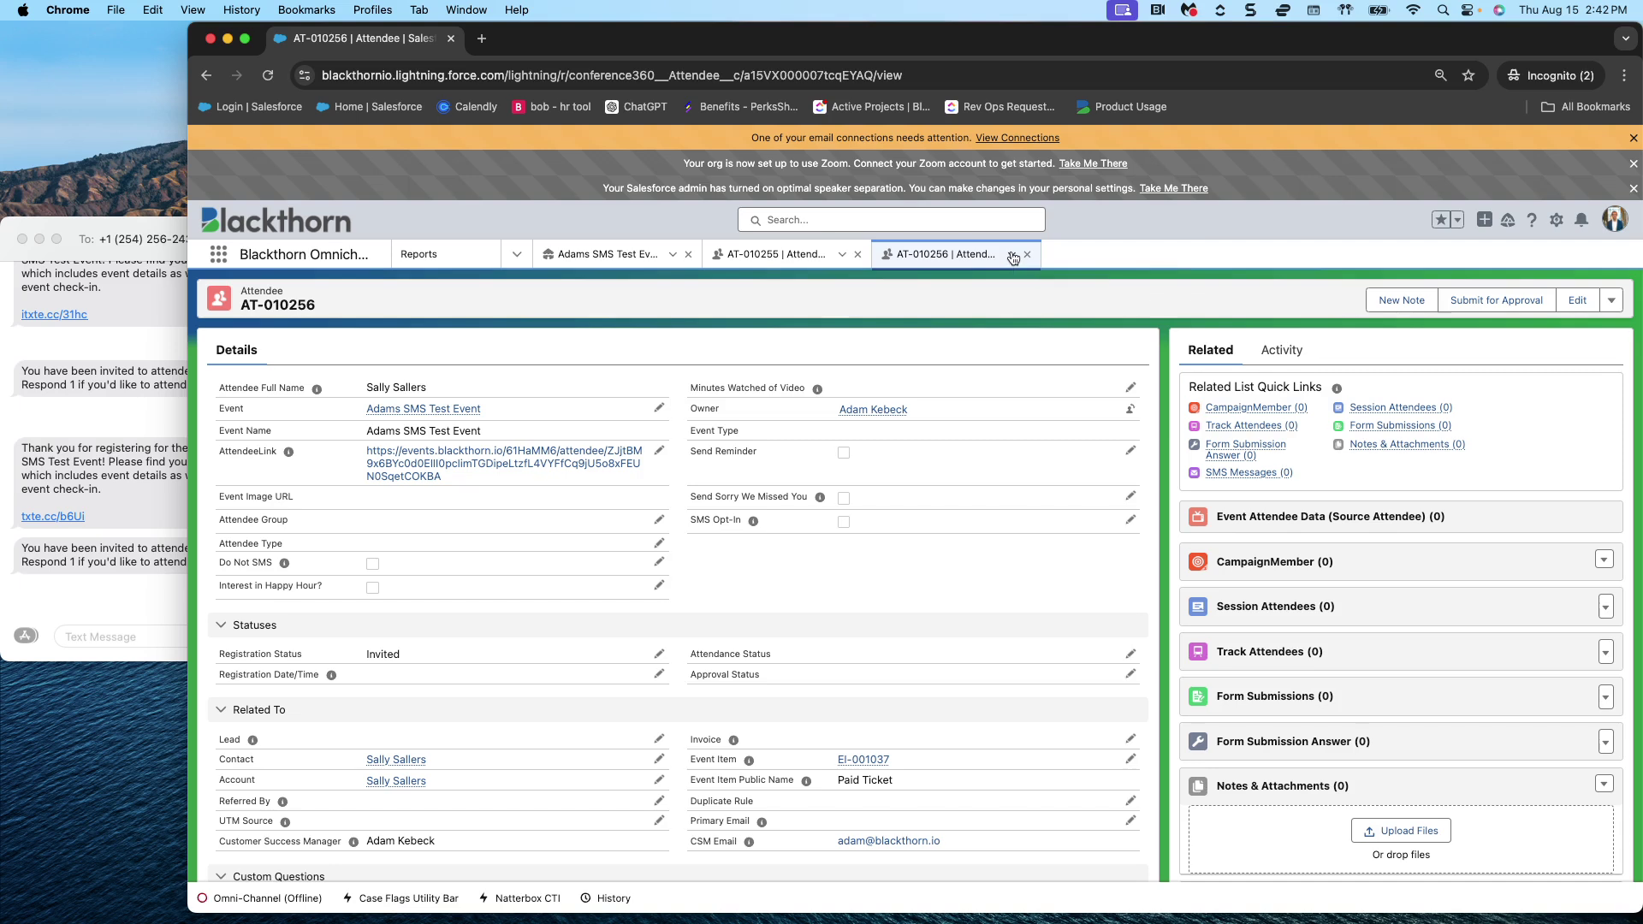
click(1013, 256)
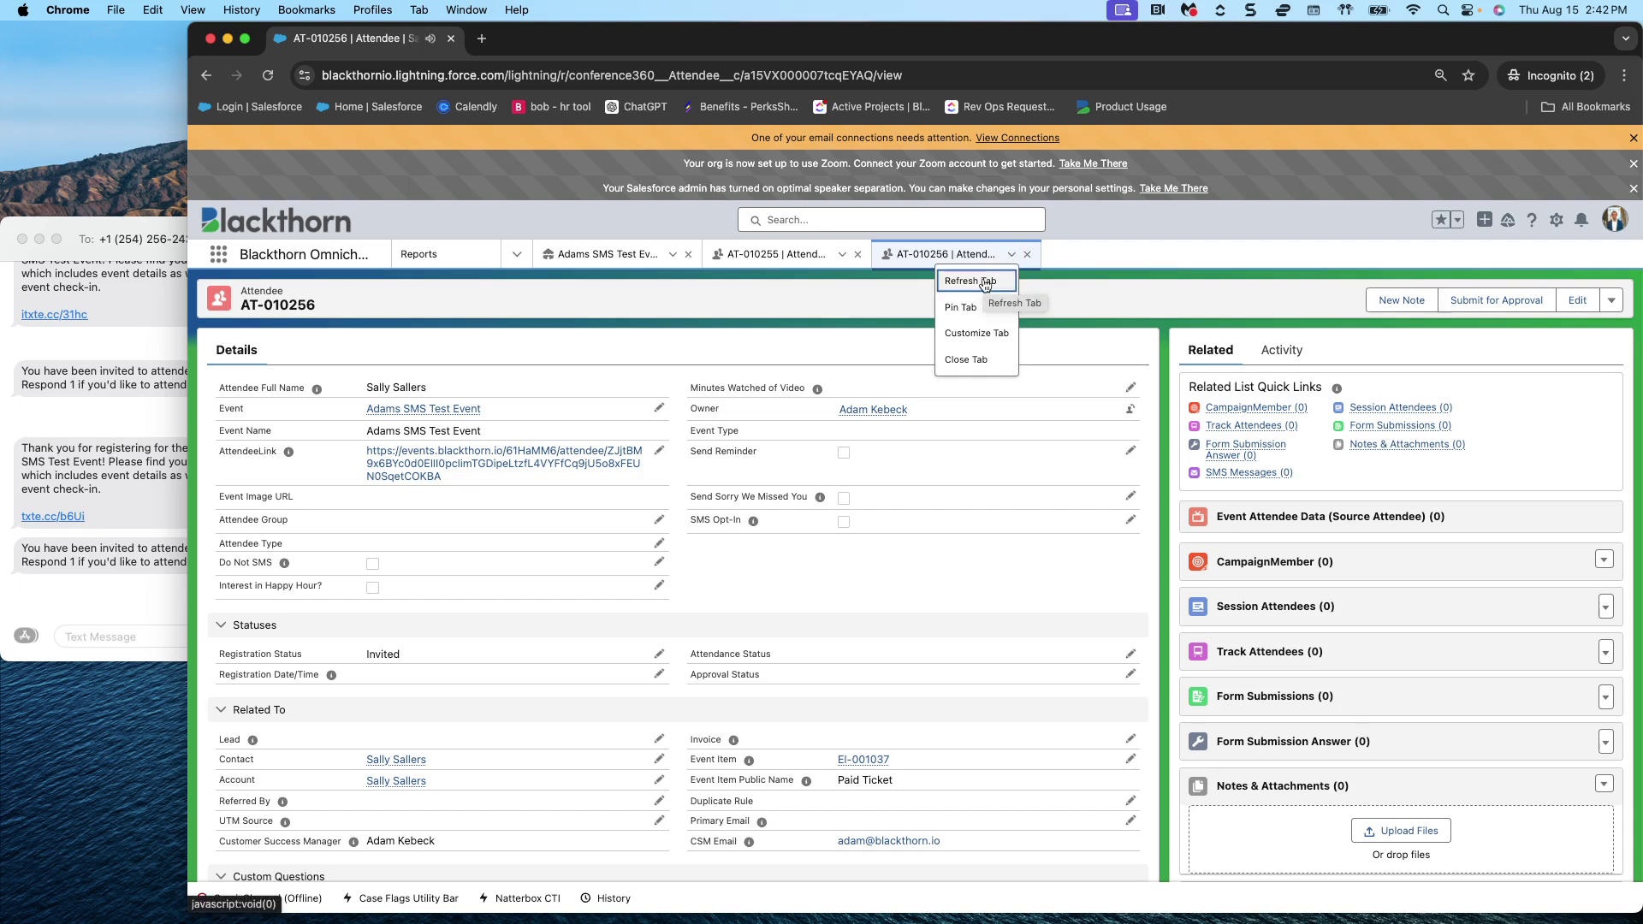
click(985, 282)
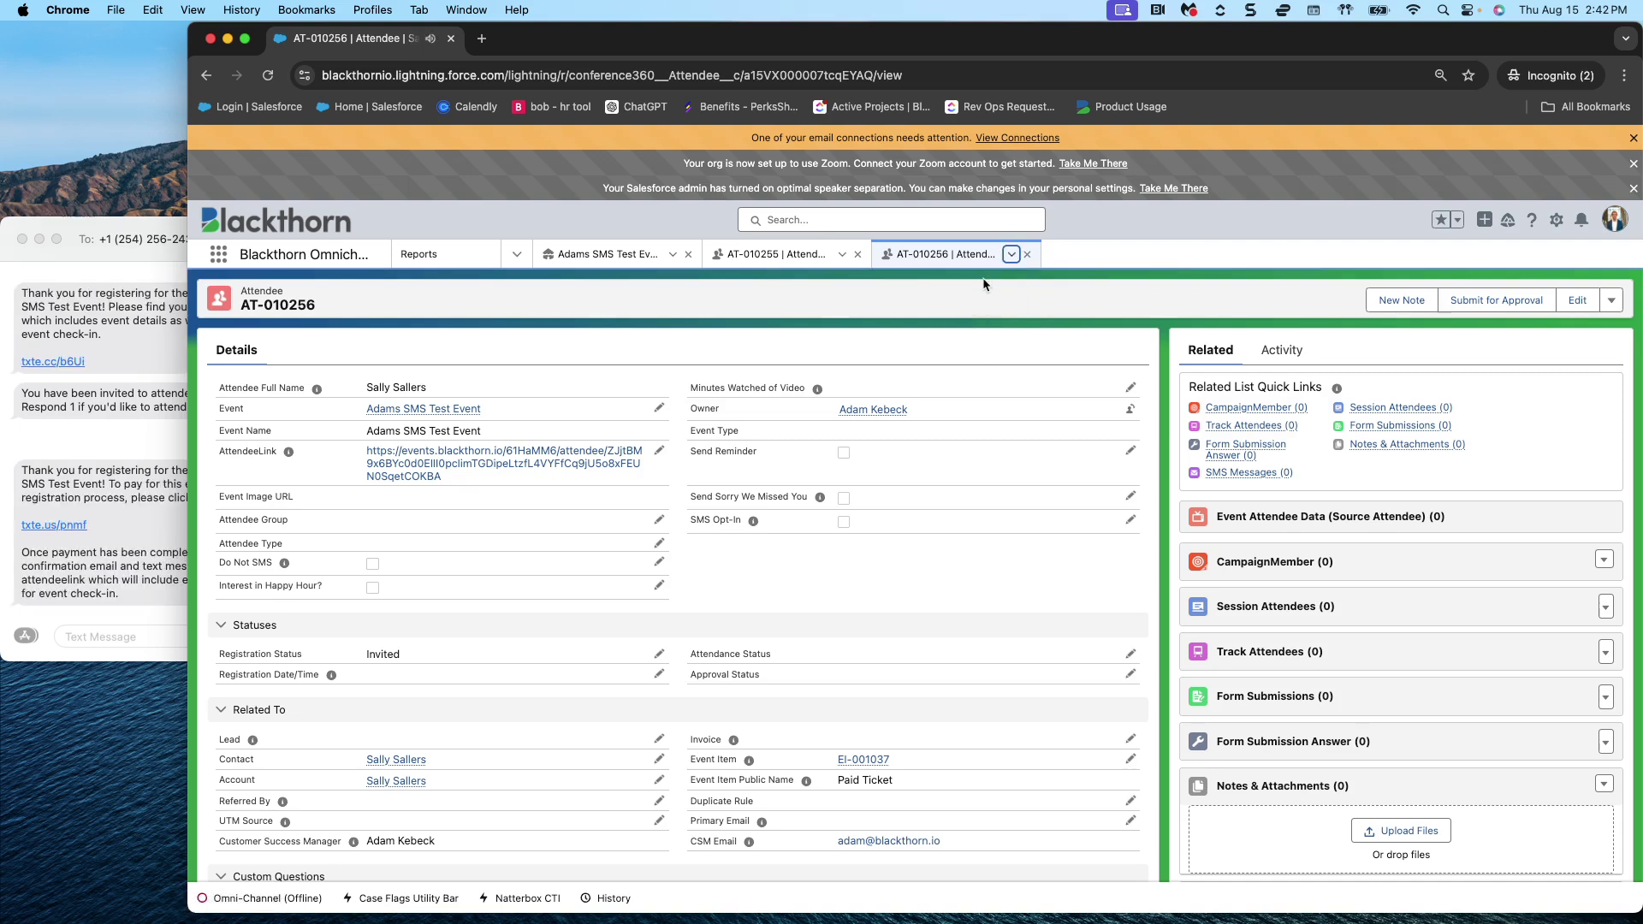
click(108, 446)
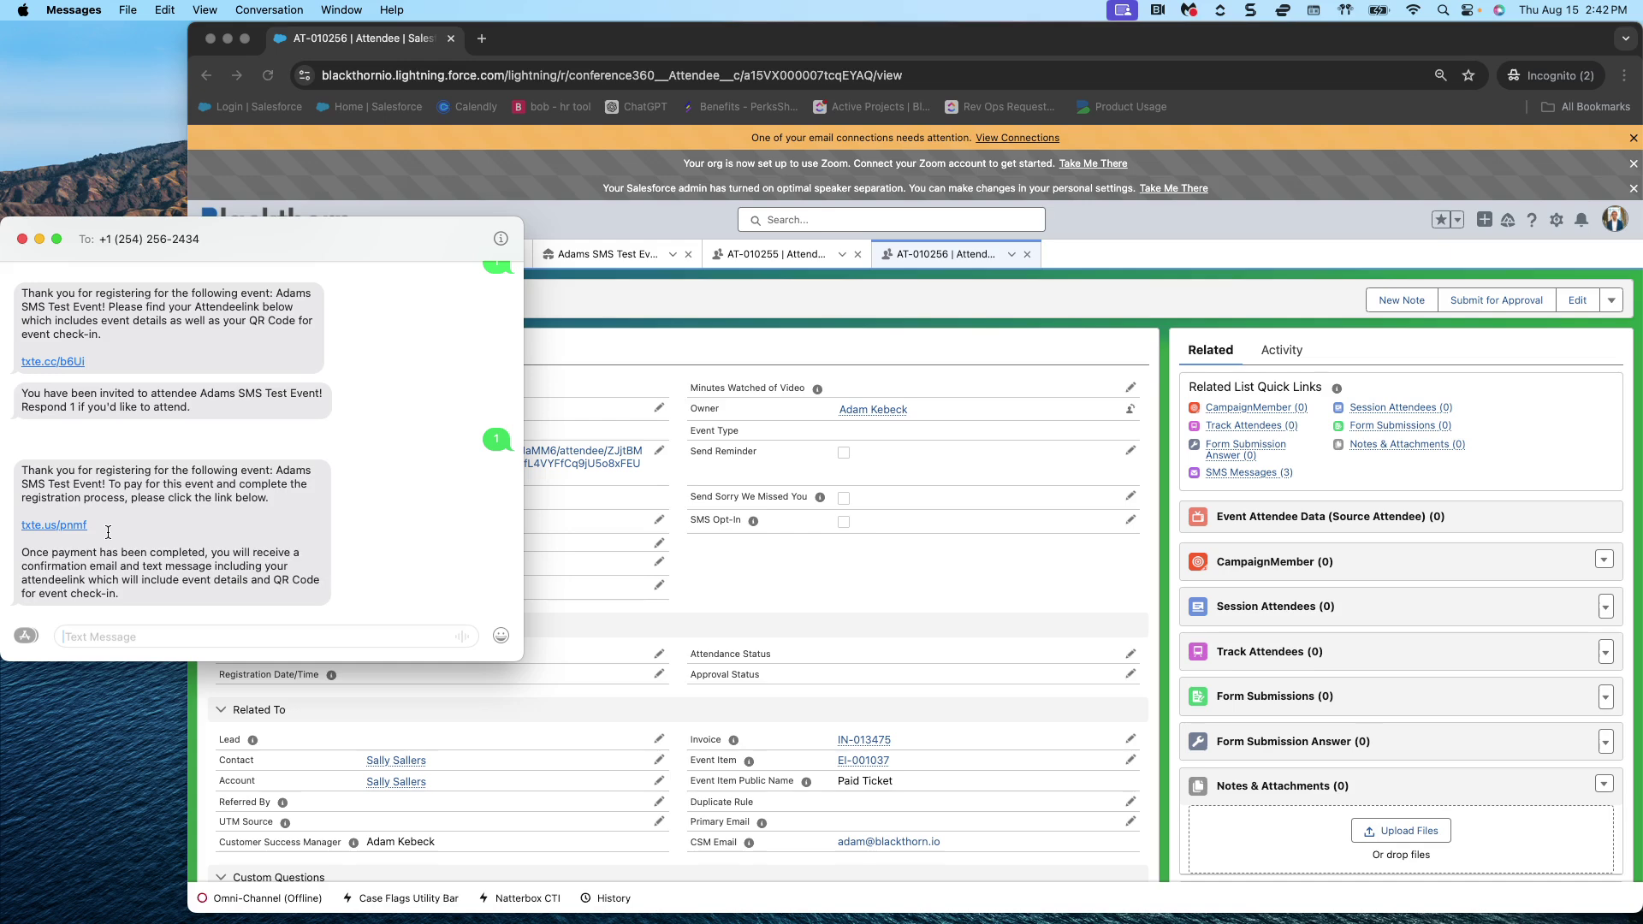
click(786, 352)
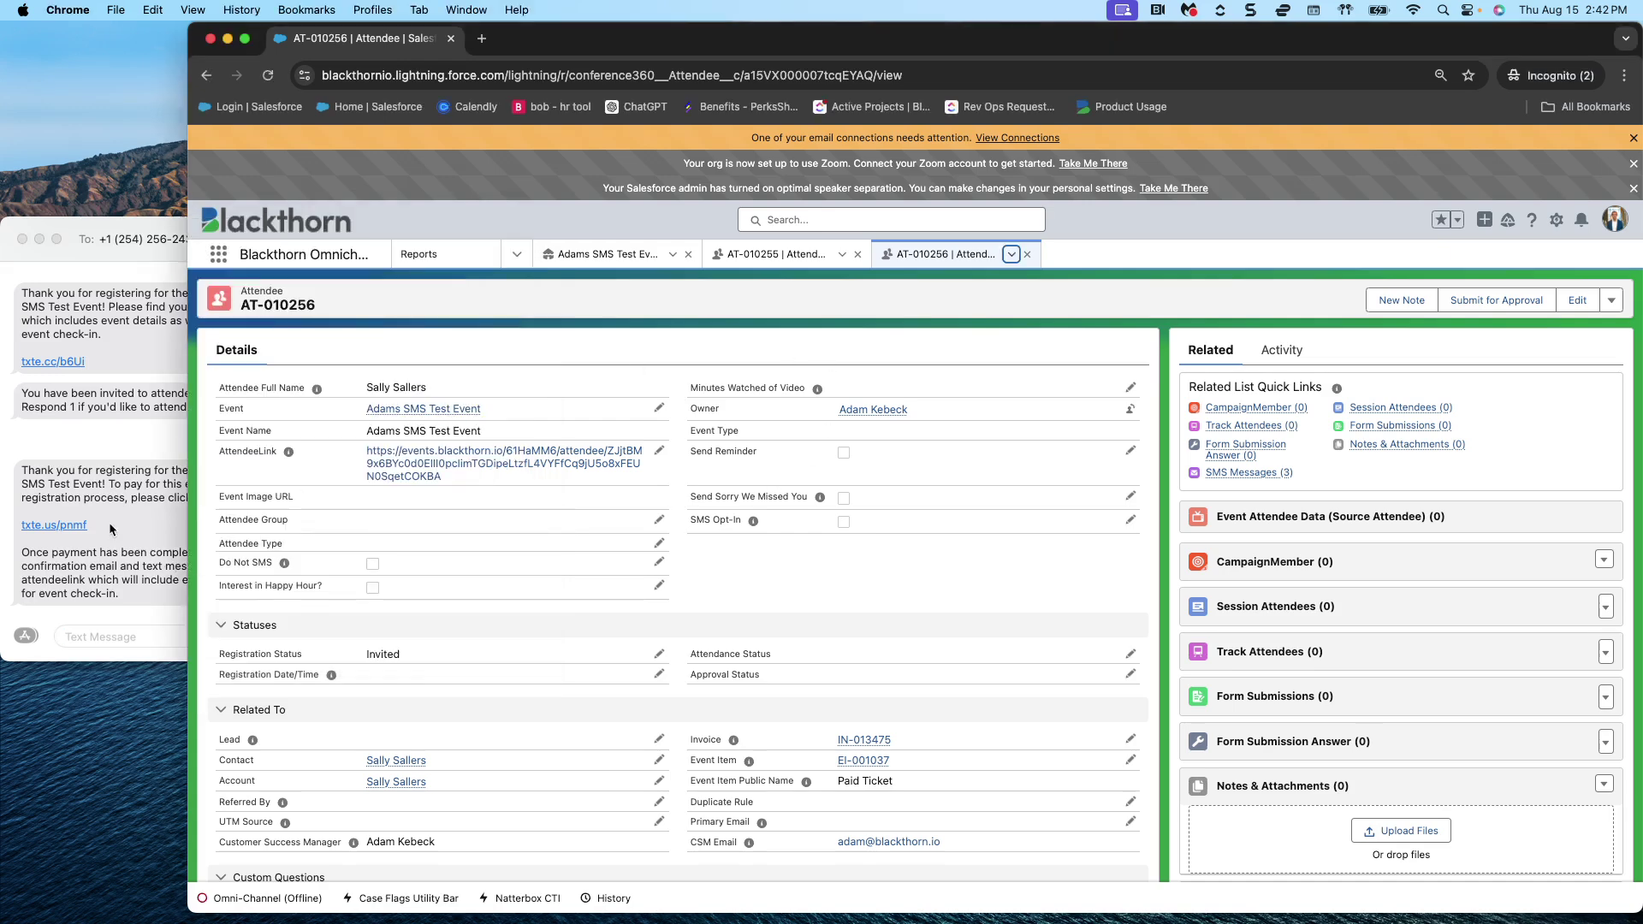
click(111, 533)
click(63, 524)
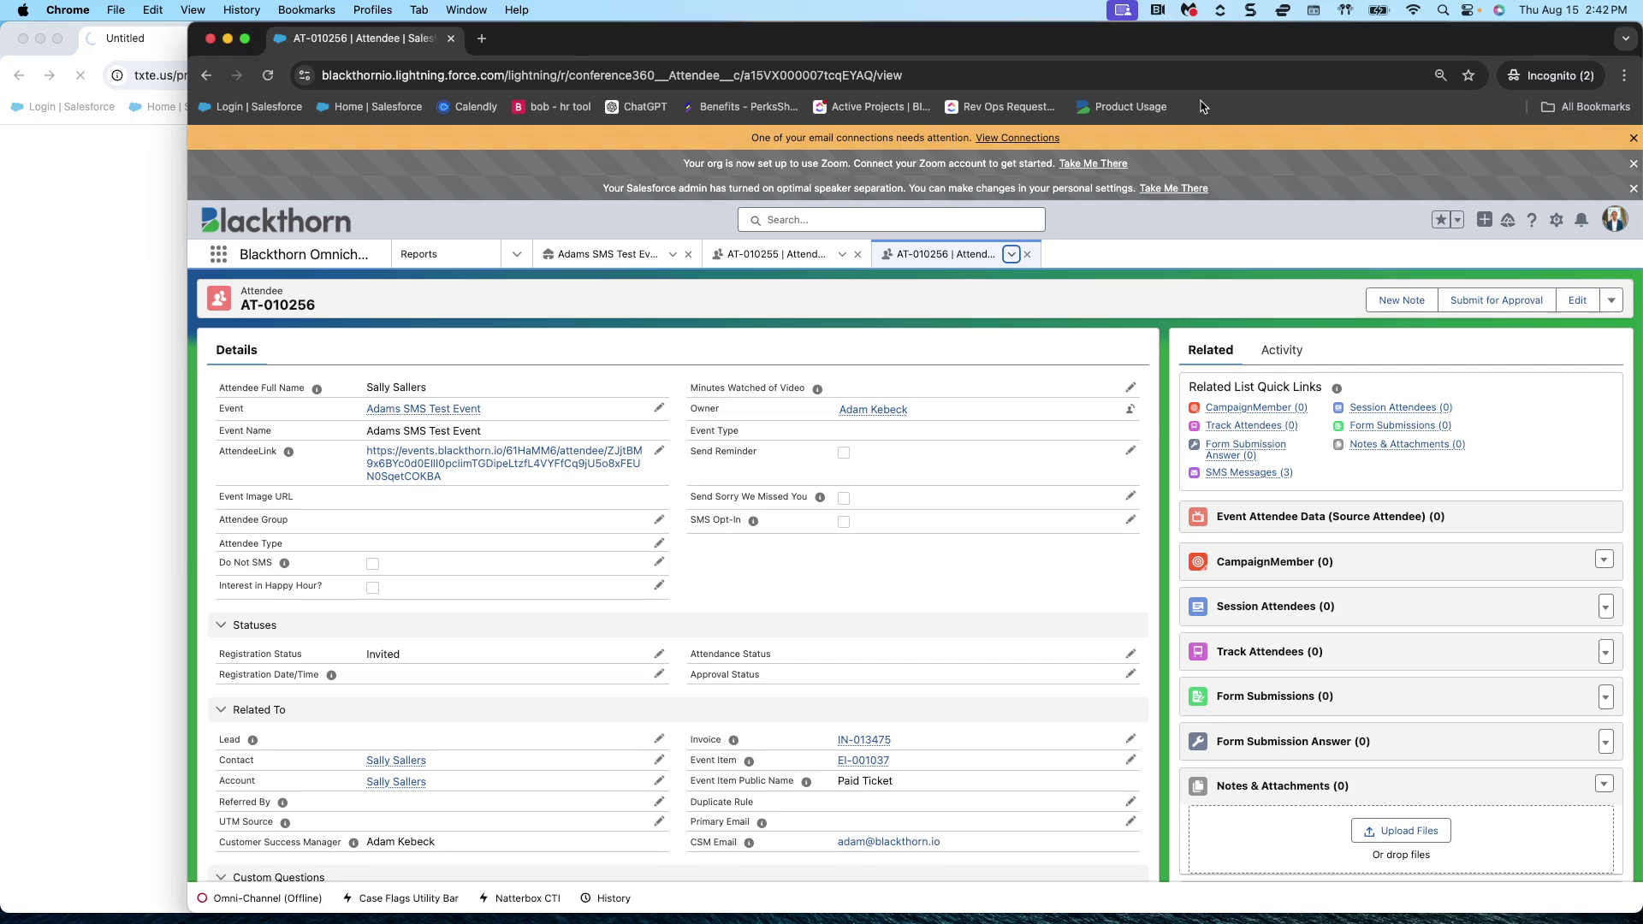
- Open invoice IN-013475 from the attendee's Related To section and review its balance
click(1542, 43)
scroll(865, 591, down, 5)
scroll(868, 548, up, 3)
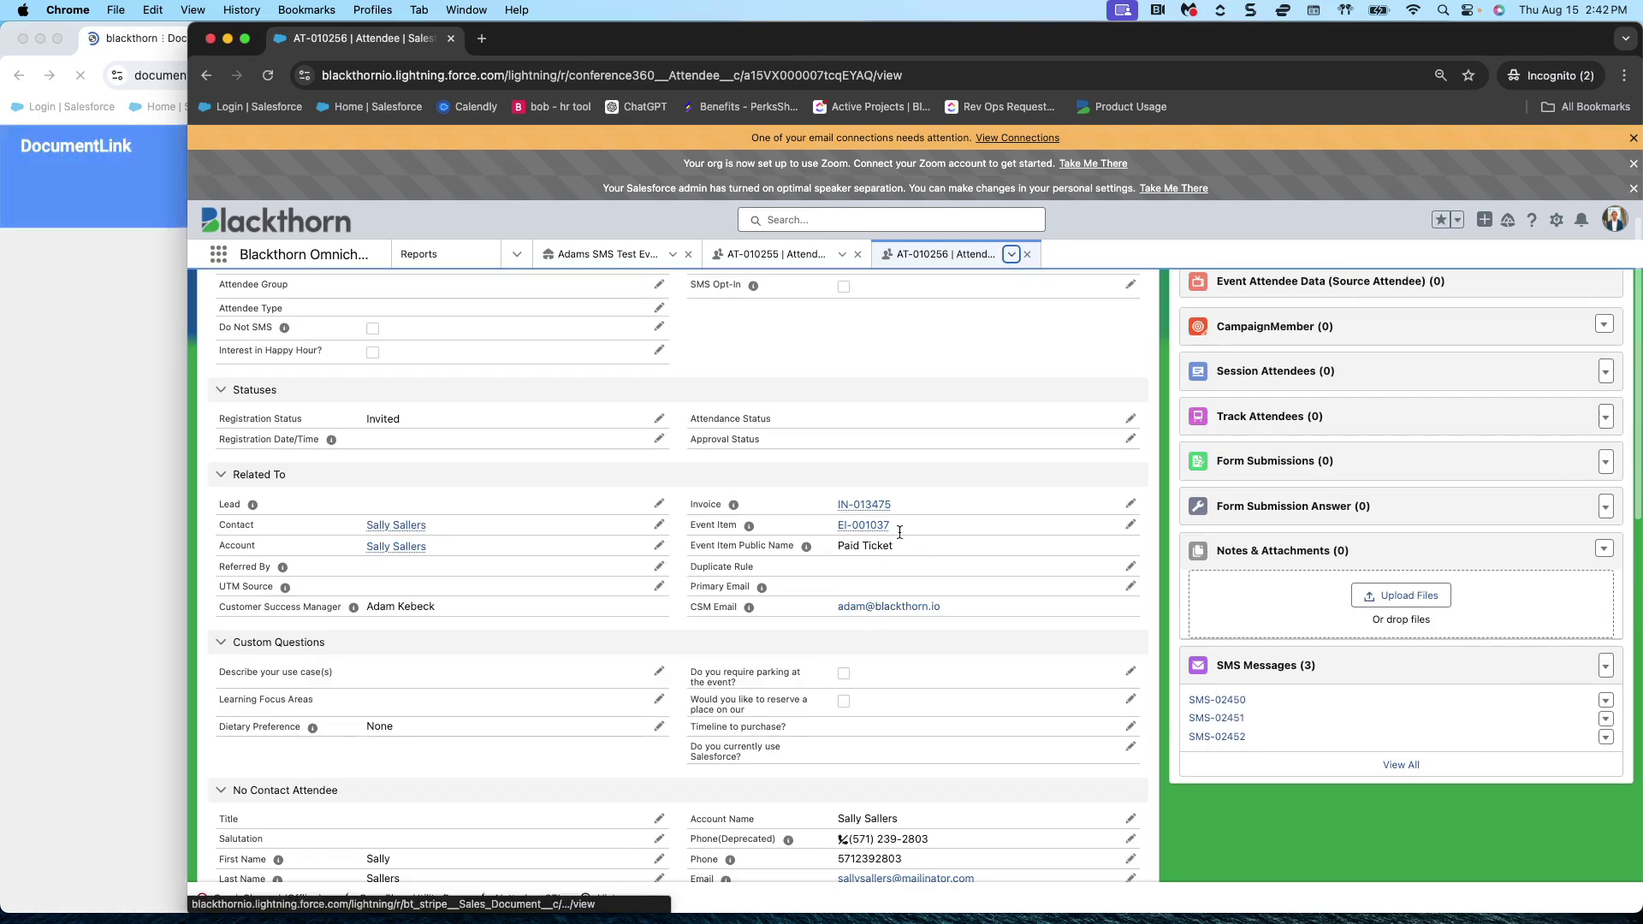
click(862, 505)
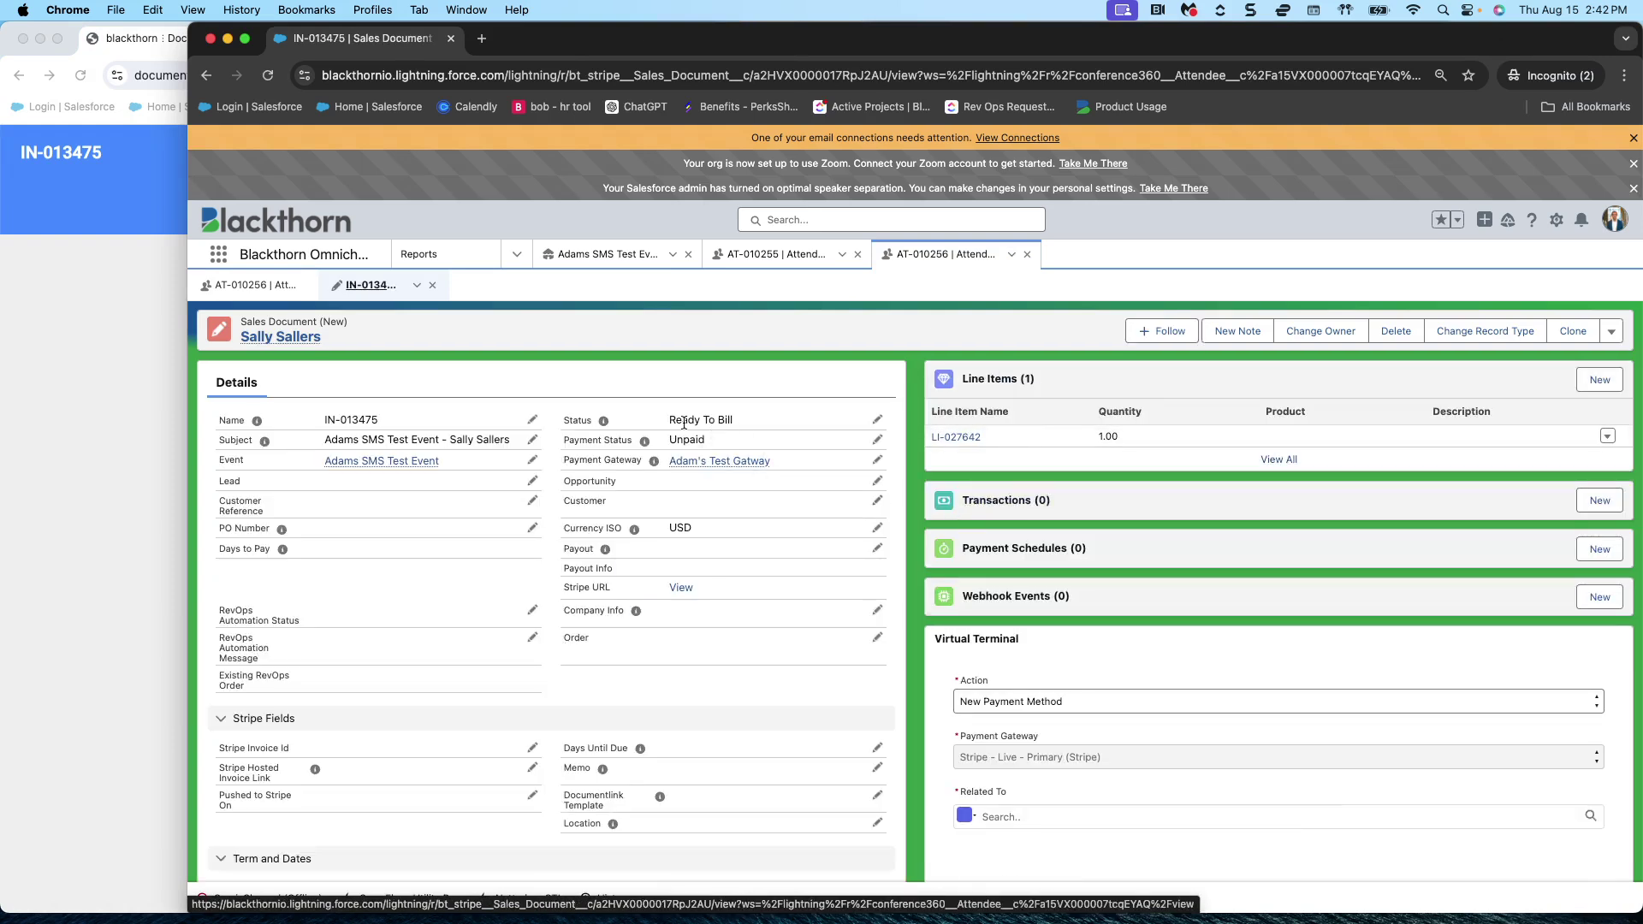
scroll(733, 484, down, 5)
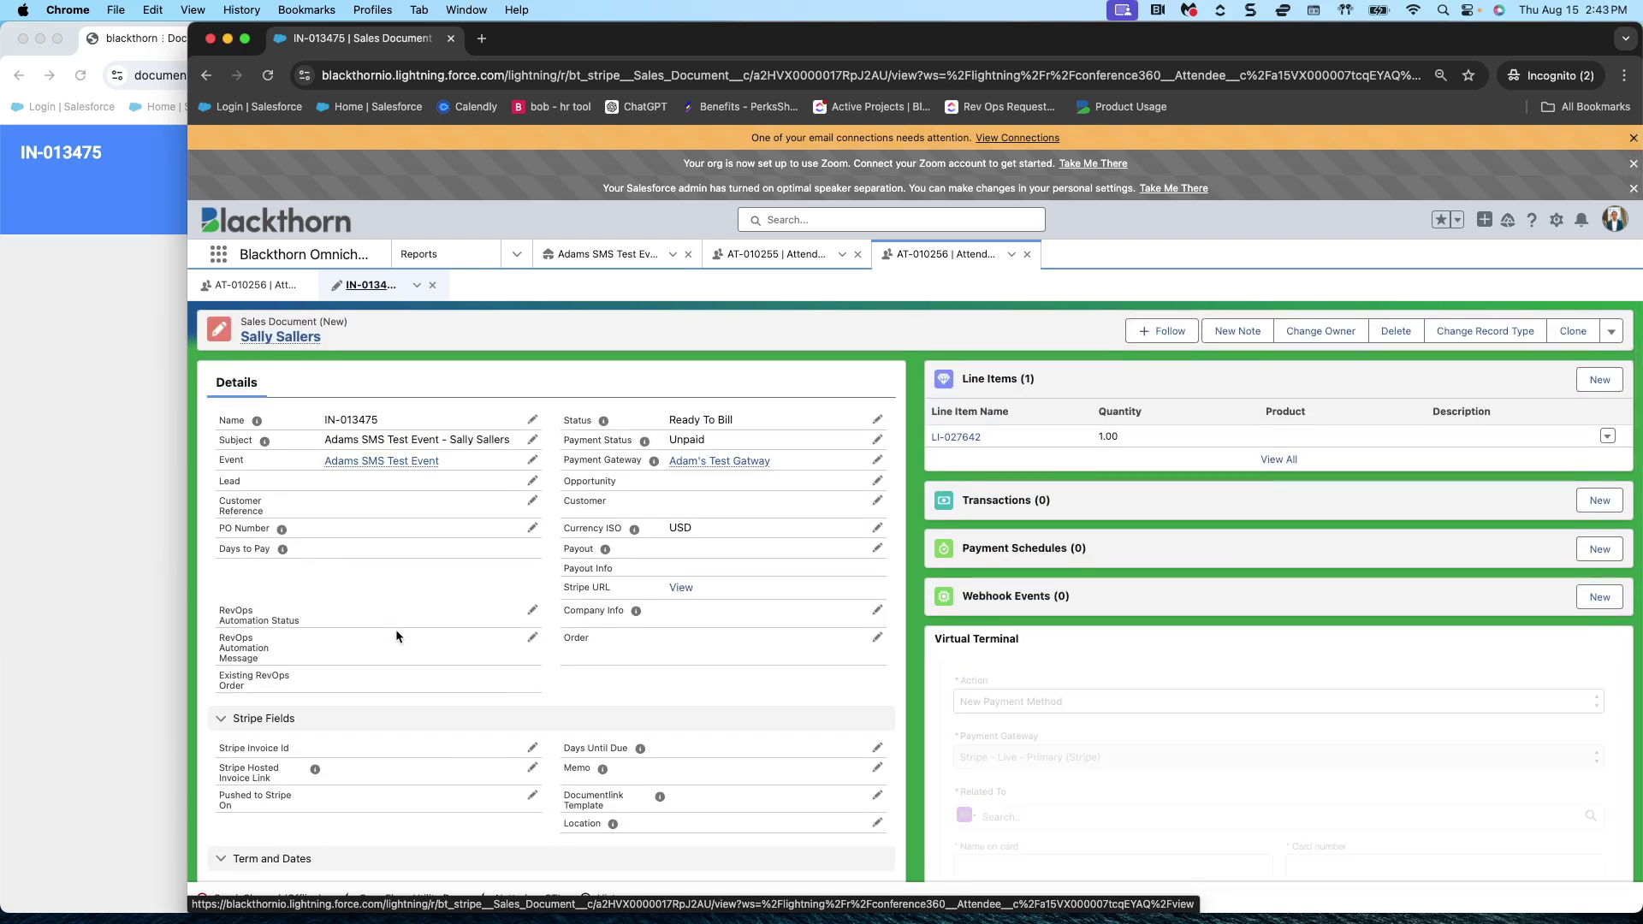
- Start paying invoice IN-013475, then close the checkout after mistyping the card name
click(73, 329)
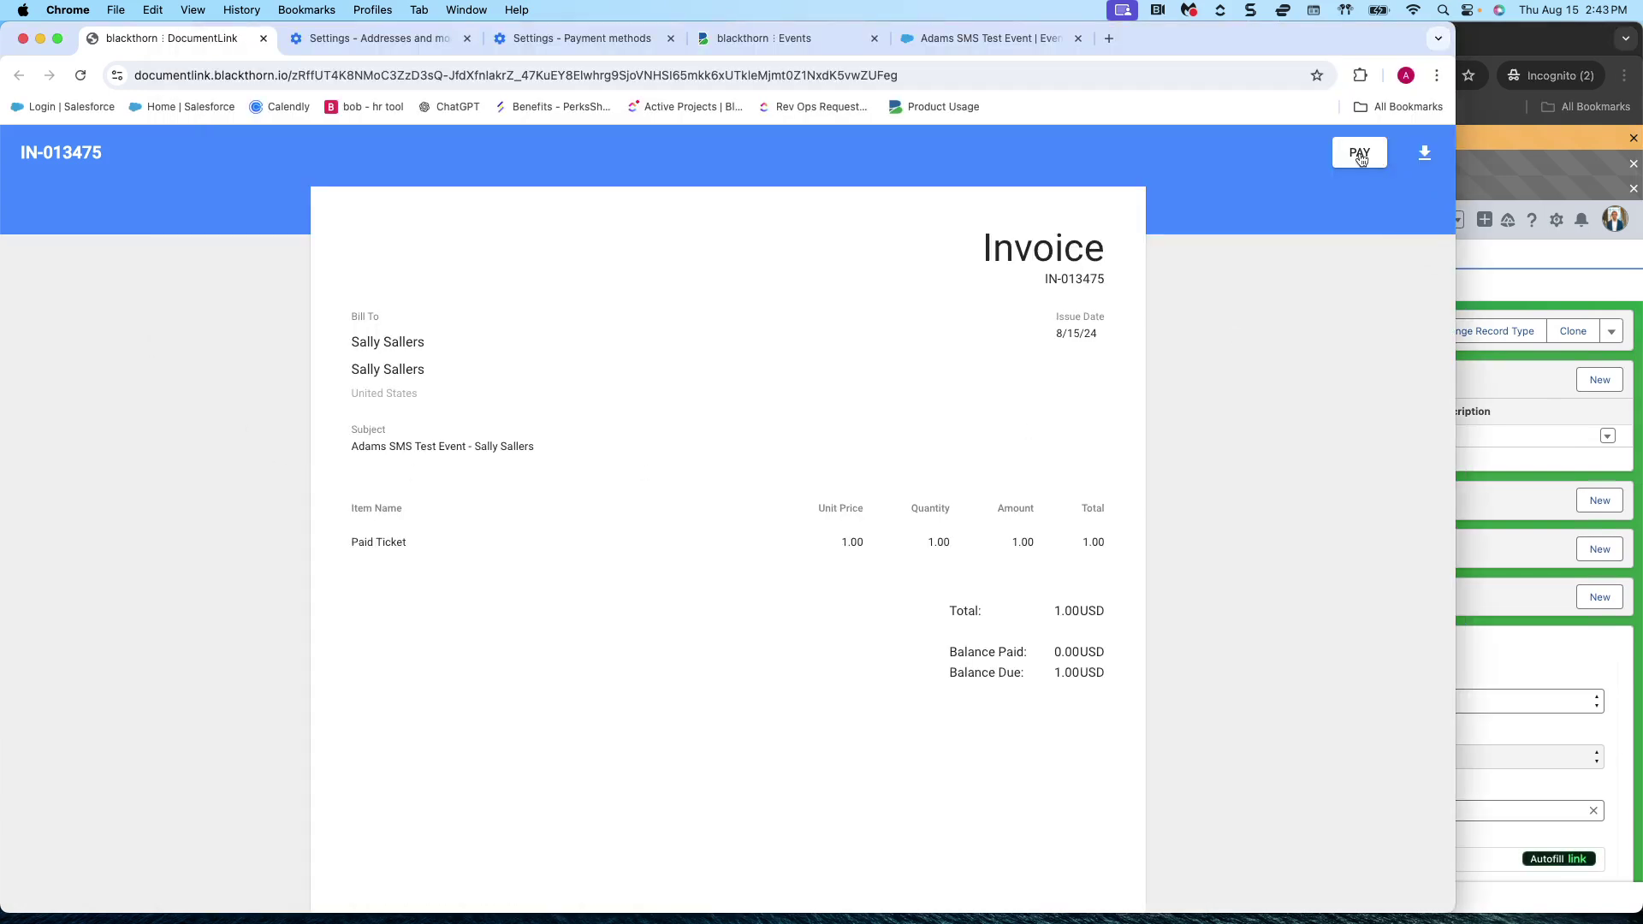
click(1361, 157)
click(701, 370)
text(411111)
drag(676, 366, 579, 358)
click(451, 319)
- Reopen the checkout and enter the cardholder's name and the card number, expiry and CVC
click(1369, 155)
click(664, 367)
text(Sall Sal)
key(BackSpace)
key(BackSpace)
key(BackSpace)
key(BackSpace)
text(y Sallers)
key(Tab)
text(4111111111111111)
text(04)
text(26)
text(123)
- Enter the billing email and postal code, authorize the charge, and pay 1.00 USD
key(Tab)
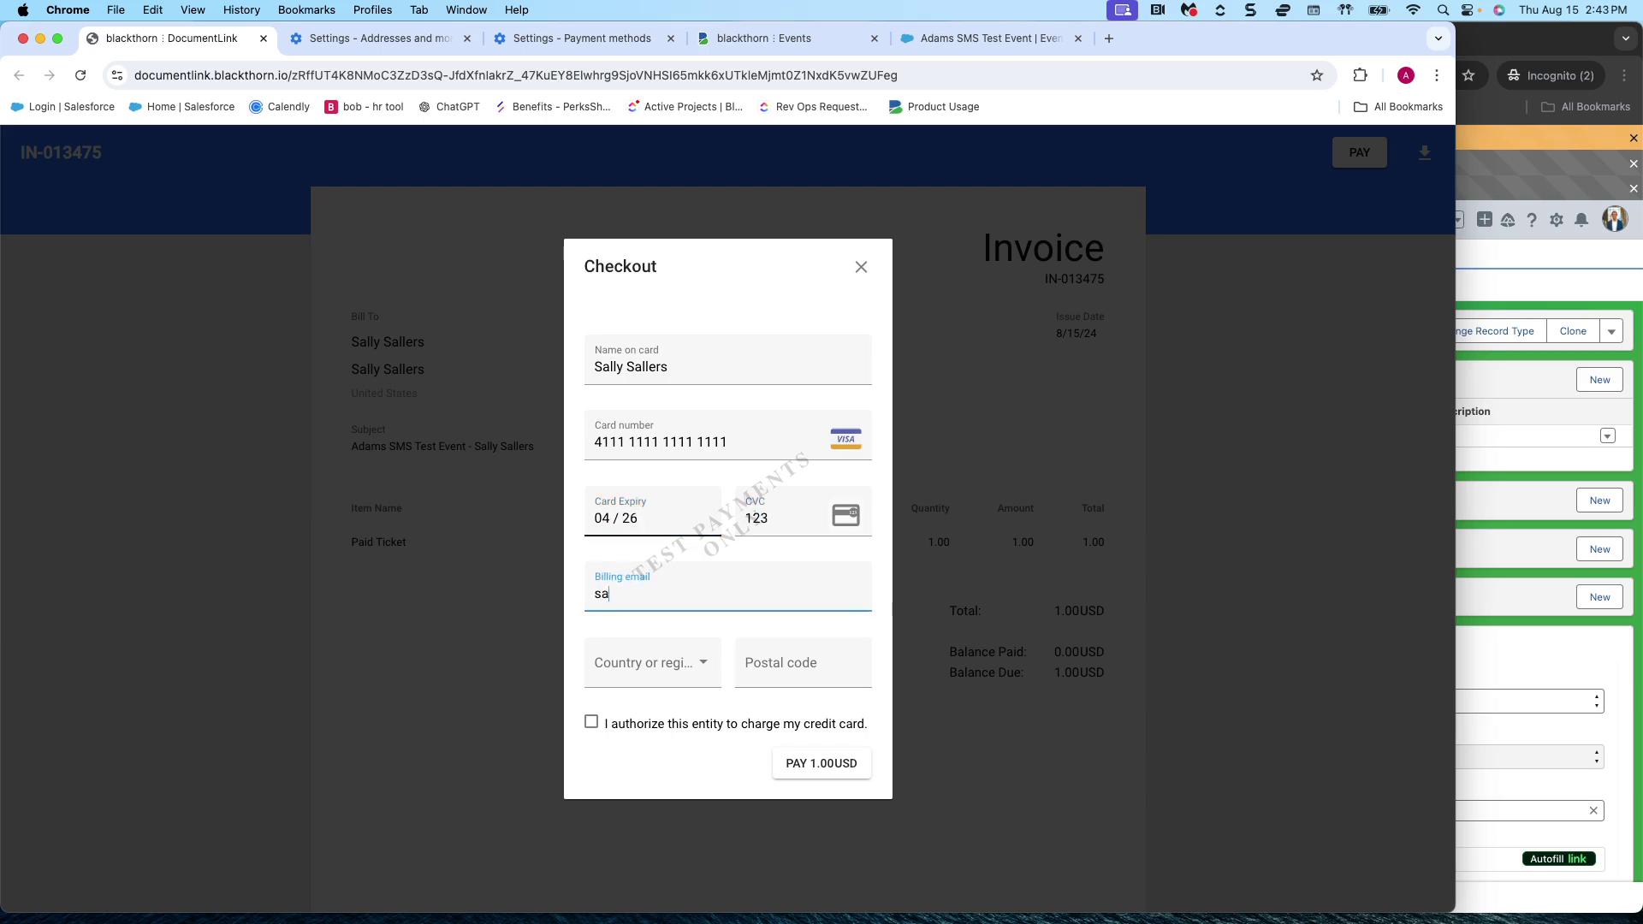
key(Tab)
click(788, 666)
text(20010)
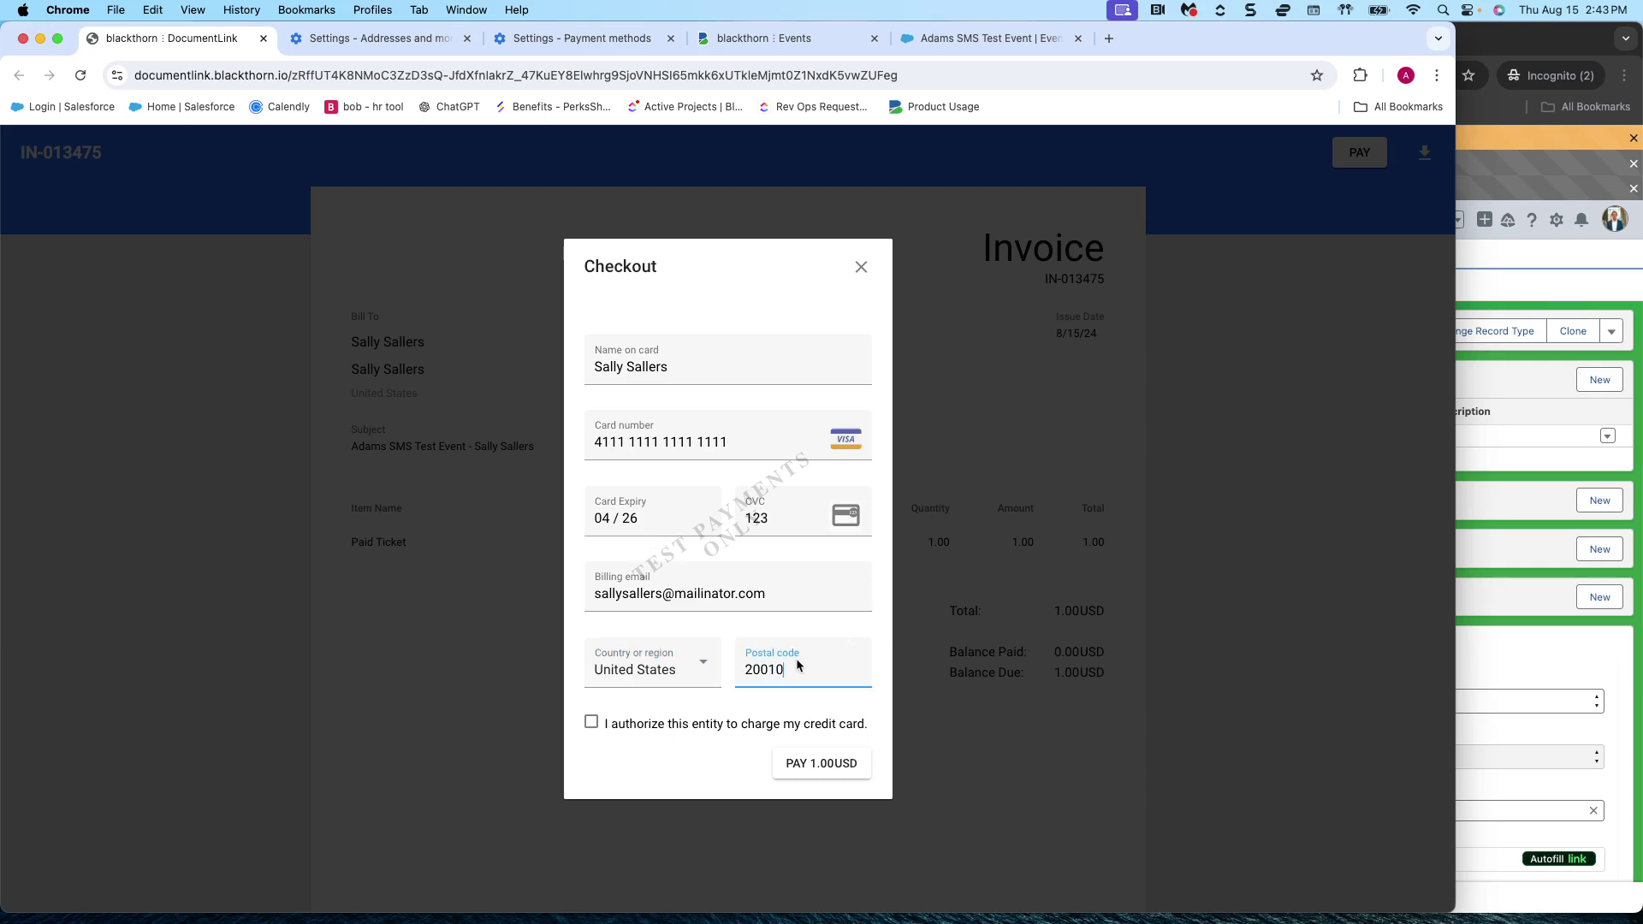
click(591, 722)
click(818, 758)
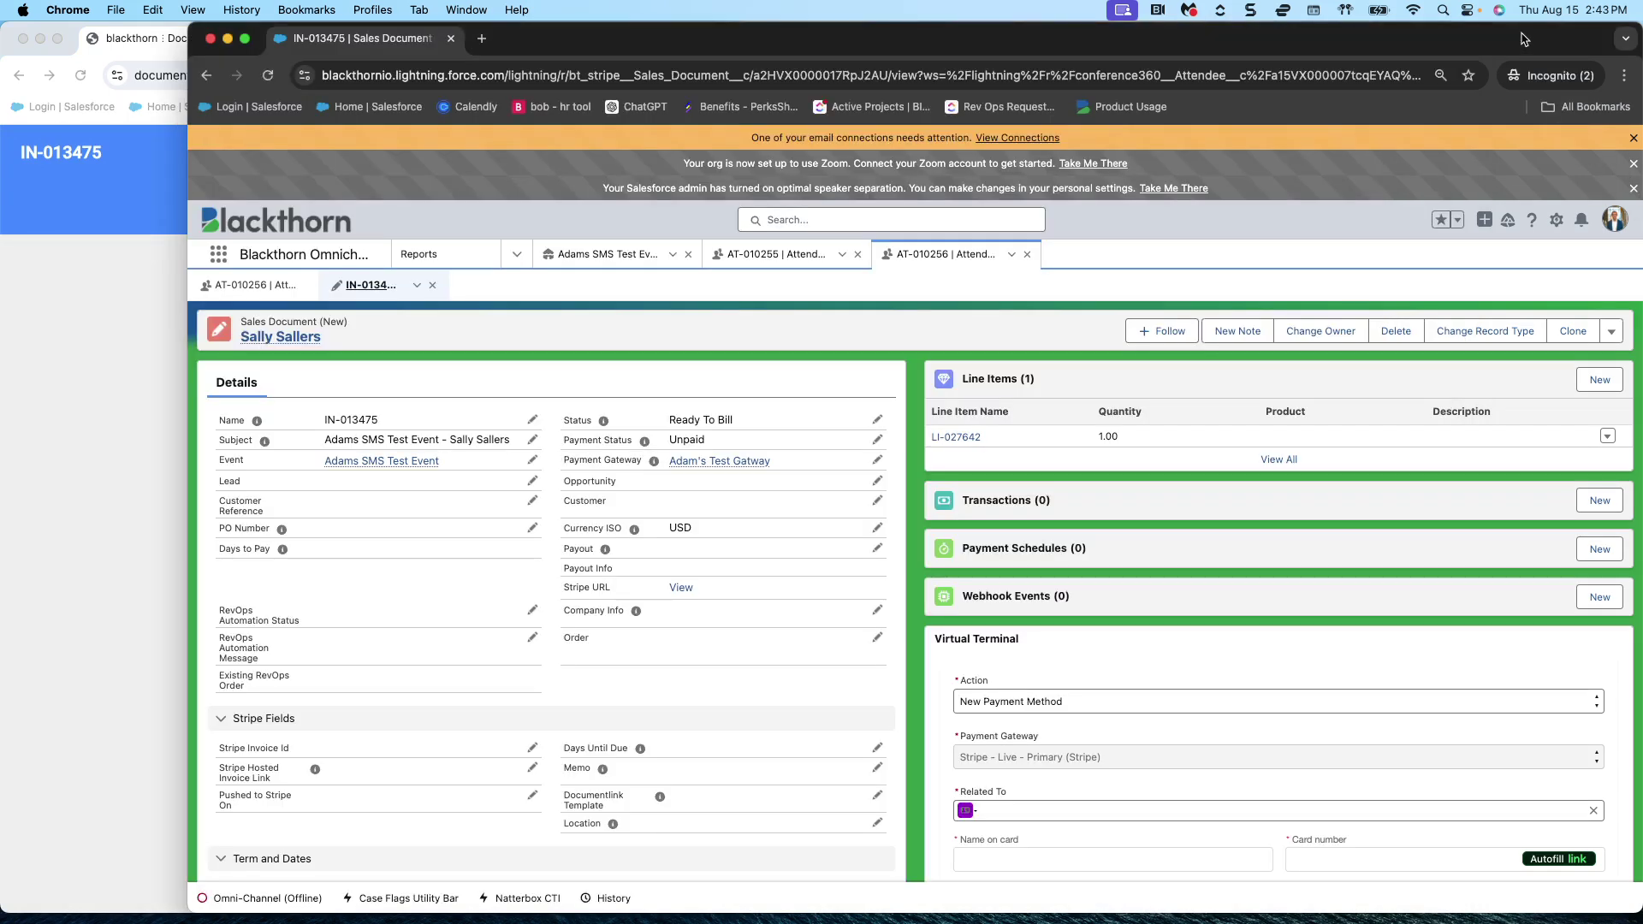
- Refresh the Salesforce invoice IN-013475 subtab so it shows Completed and Paid
click(1526, 36)
click(23, 39)
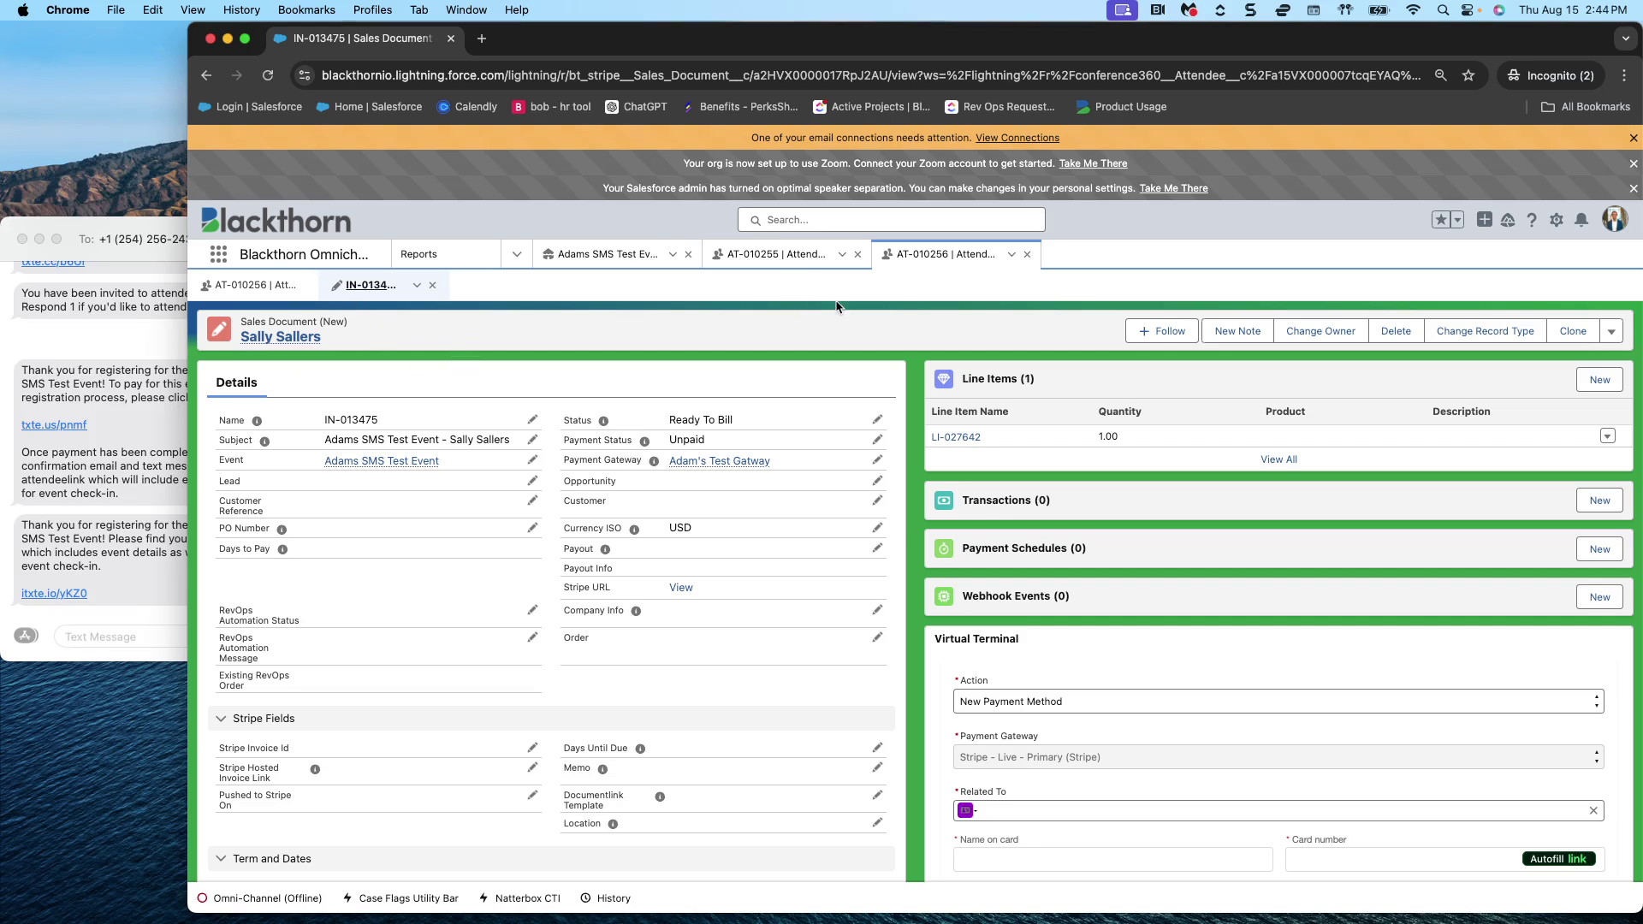
click(1011, 254)
click(986, 275)
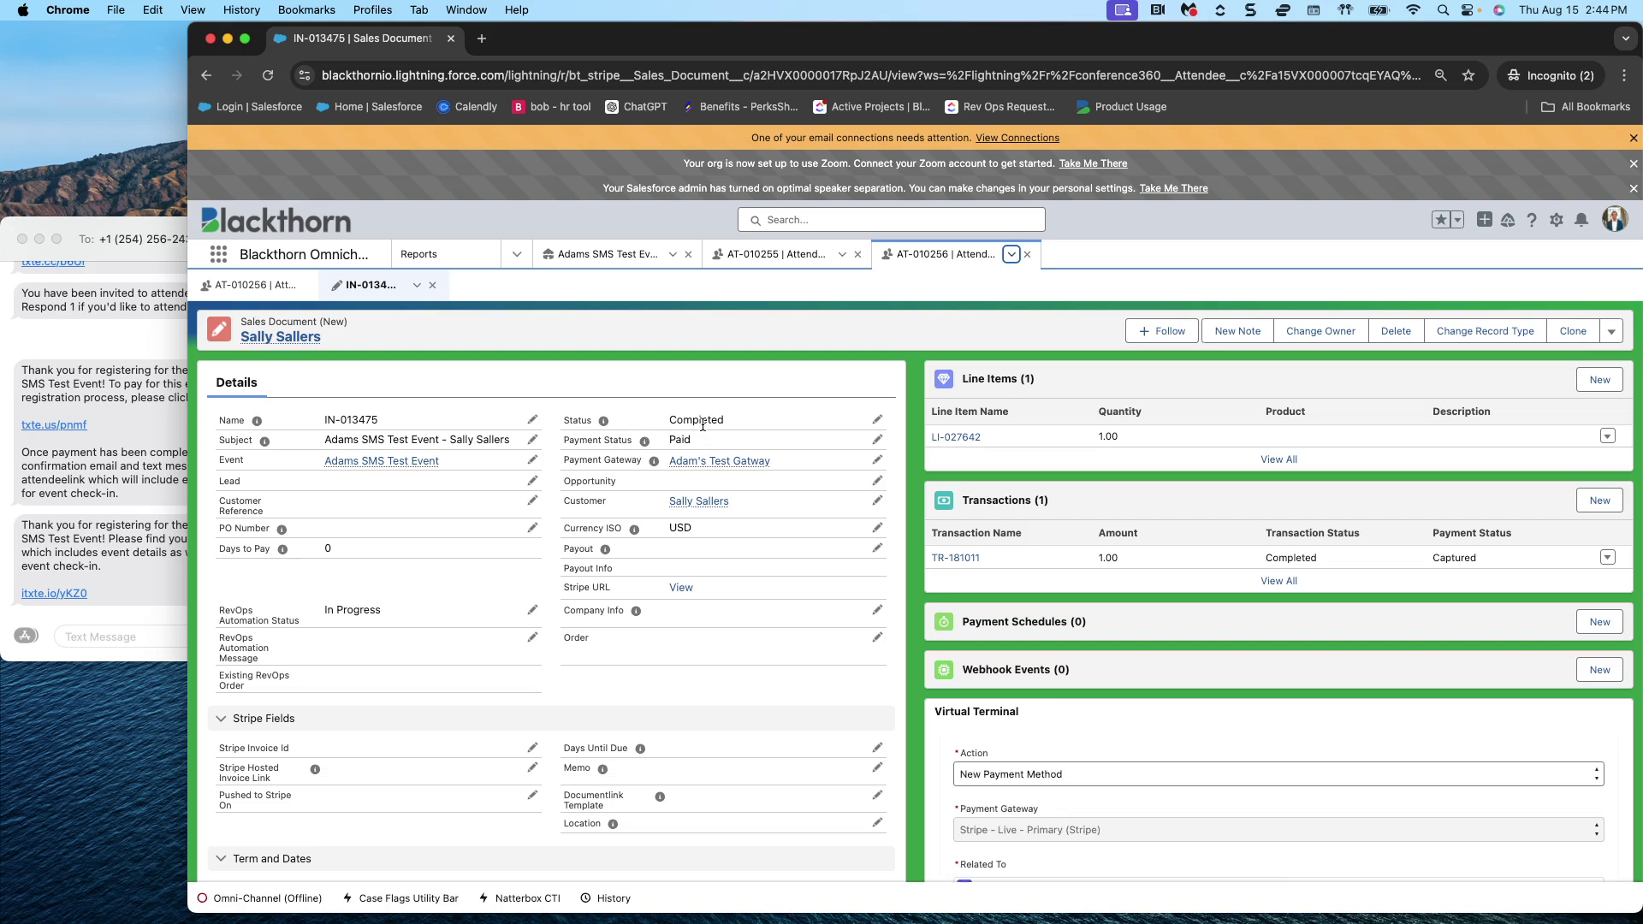
- Close the invoice and refresh attendee AT-010256 to show Registration Status Registered
click(436, 286)
click(1012, 255)
click(976, 279)
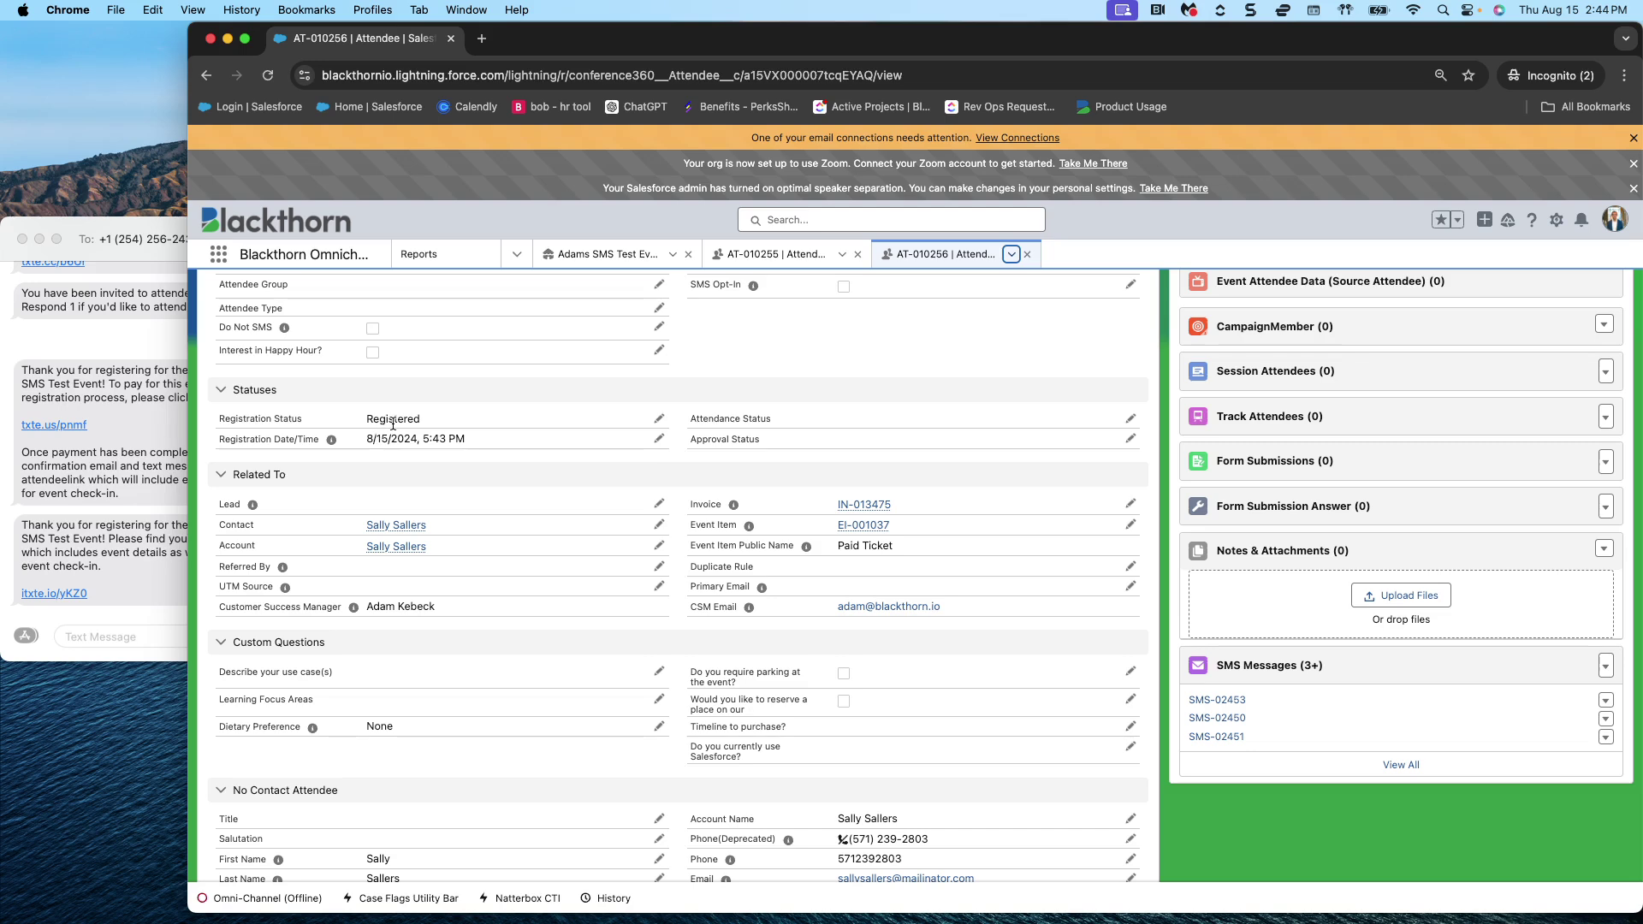
click(120, 346)
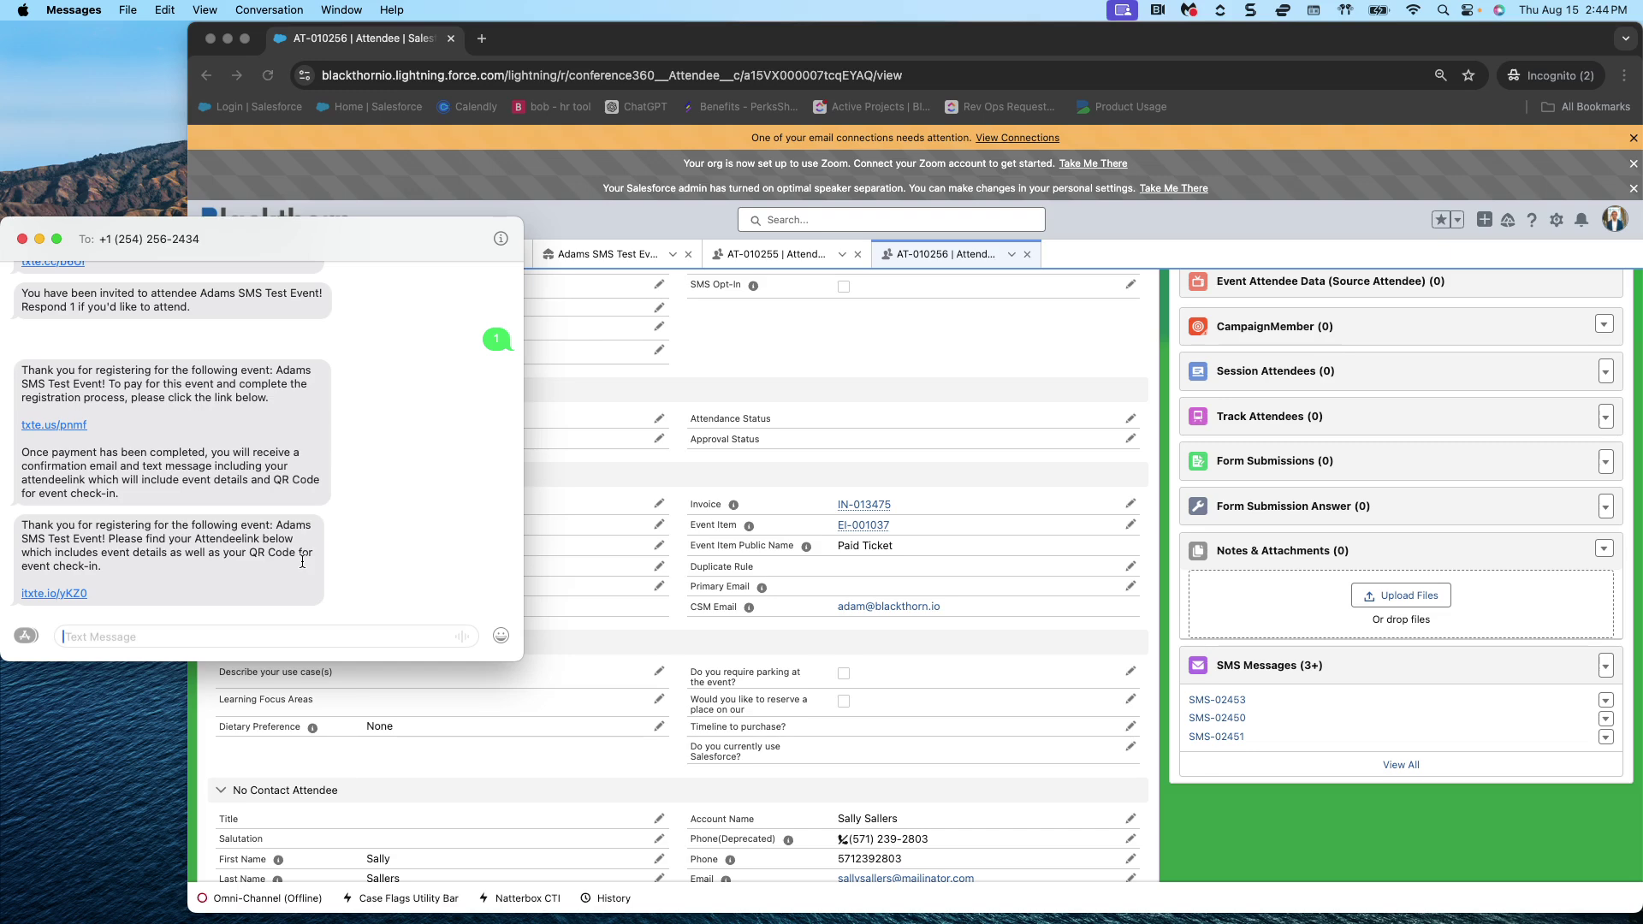
click(48, 594)
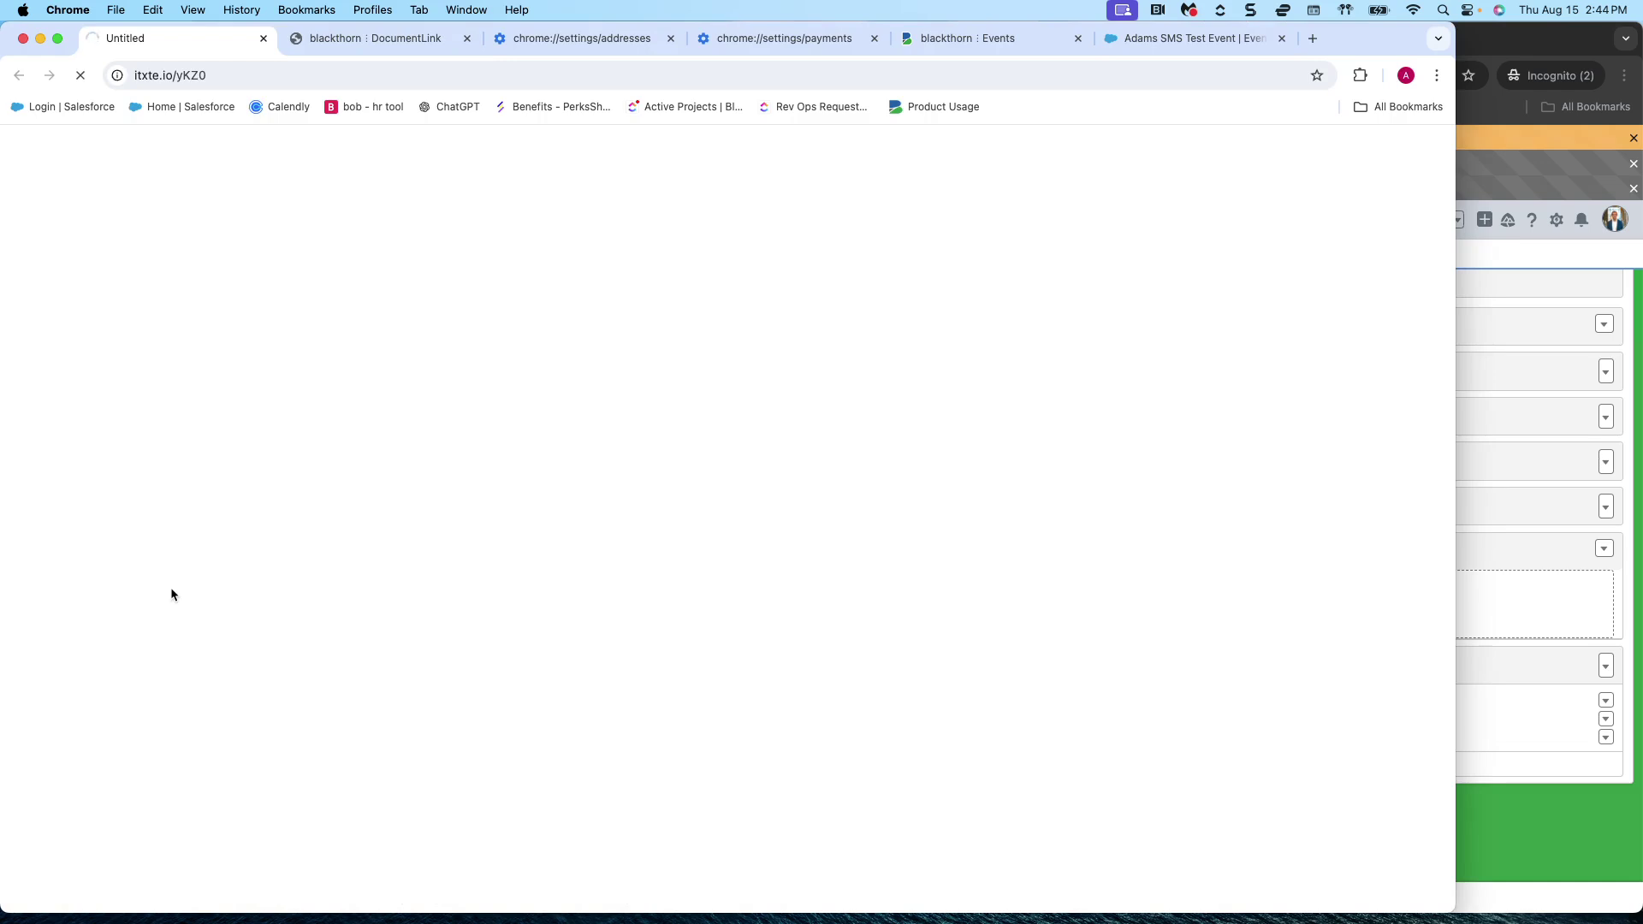